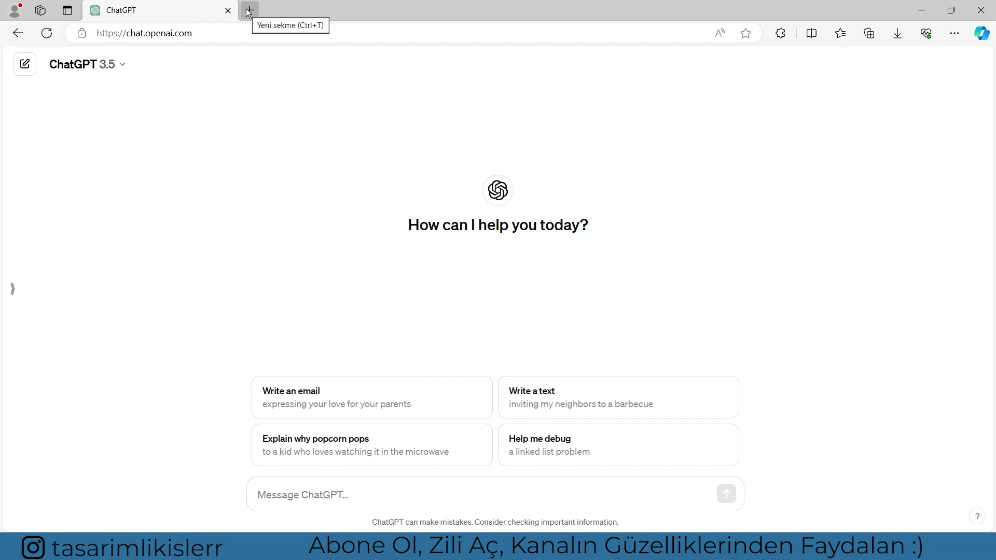
Step: Open an InPrivate Edge window and search Bing for chatgpt
key(ctrl+shift+n)
text(chatgpt)
key(Return)
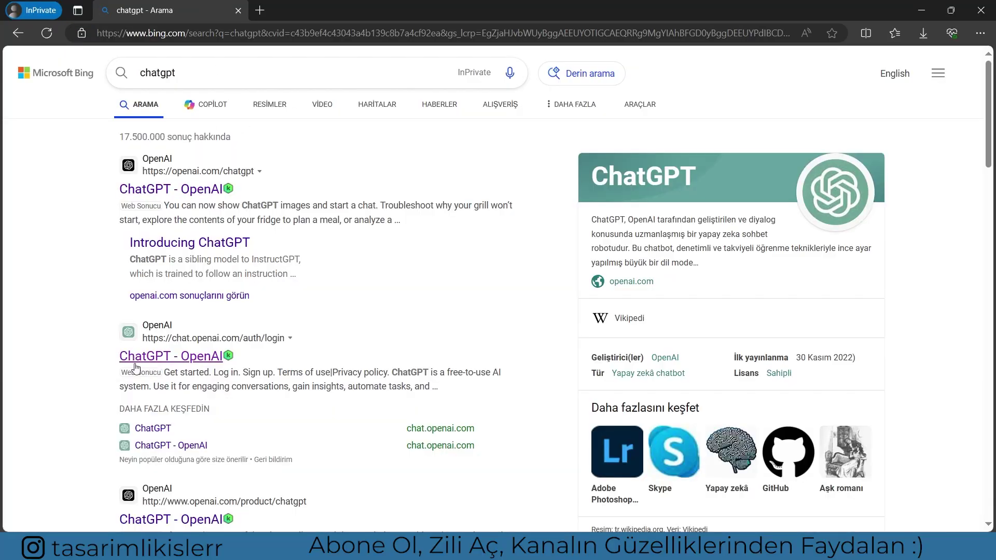
Step: Open the ChatGPT - OpenAI result and reach its Sign up page
click(171, 357)
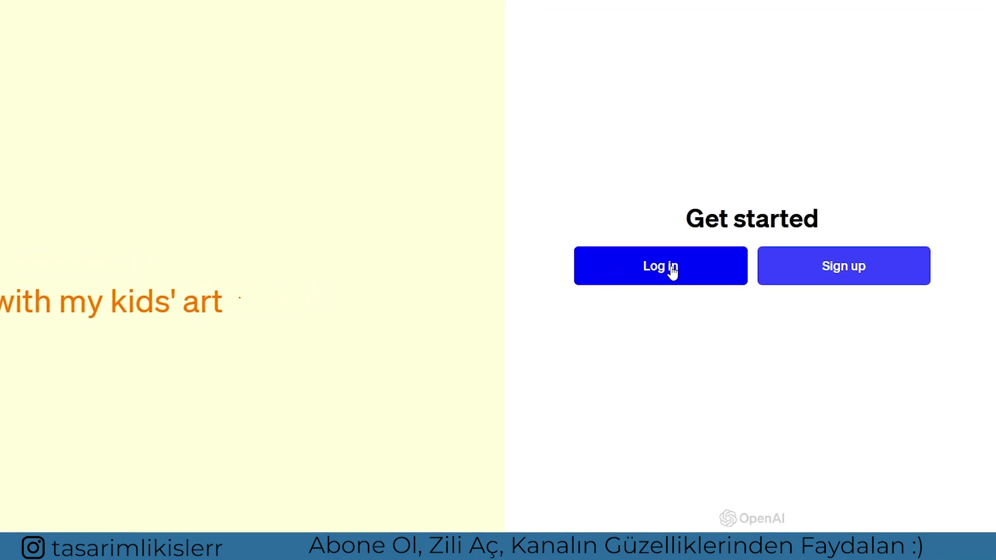
click(661, 266)
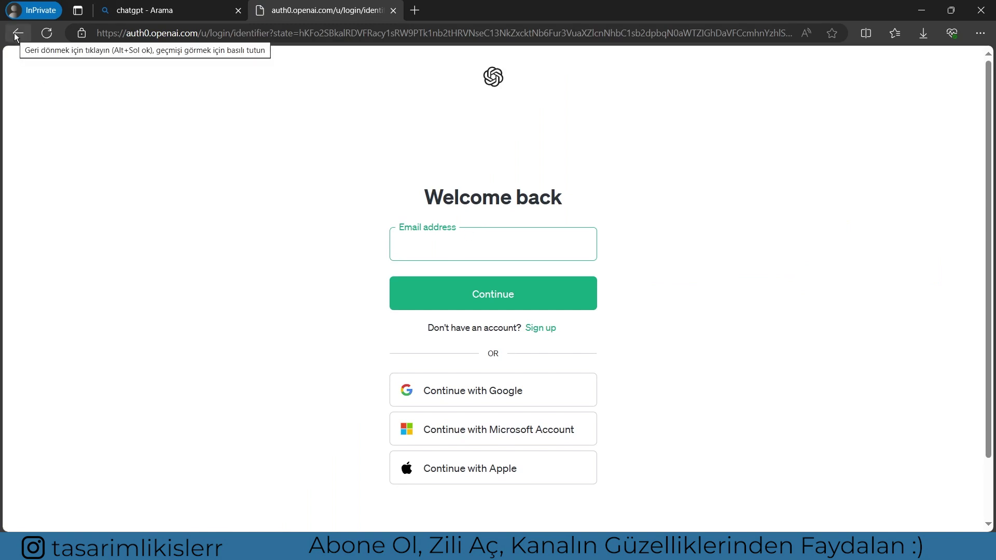
click(17, 34)
click(846, 271)
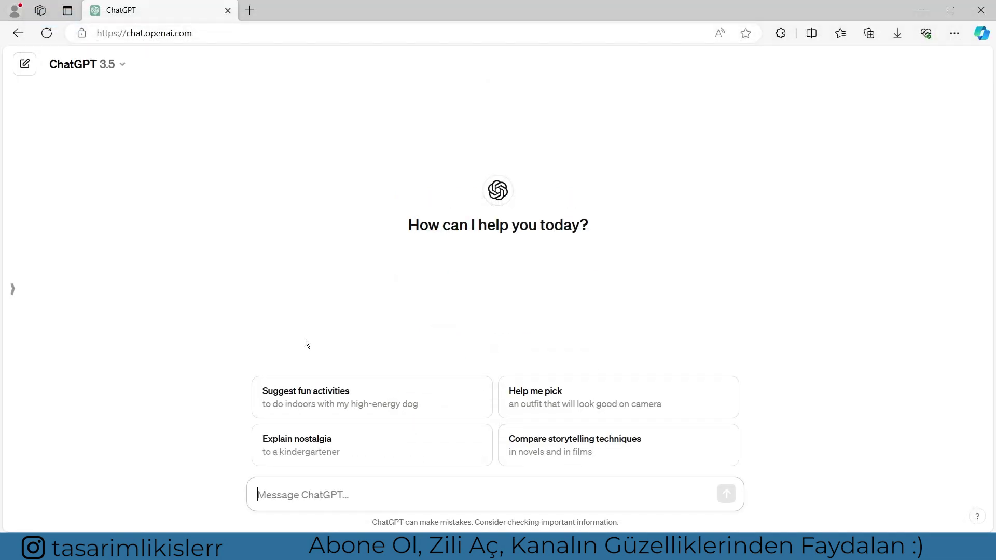
Step: Ask ChatGPT in Turkish for a Lisp drawing a line between two selected points, and copy the code
text(merhaba )
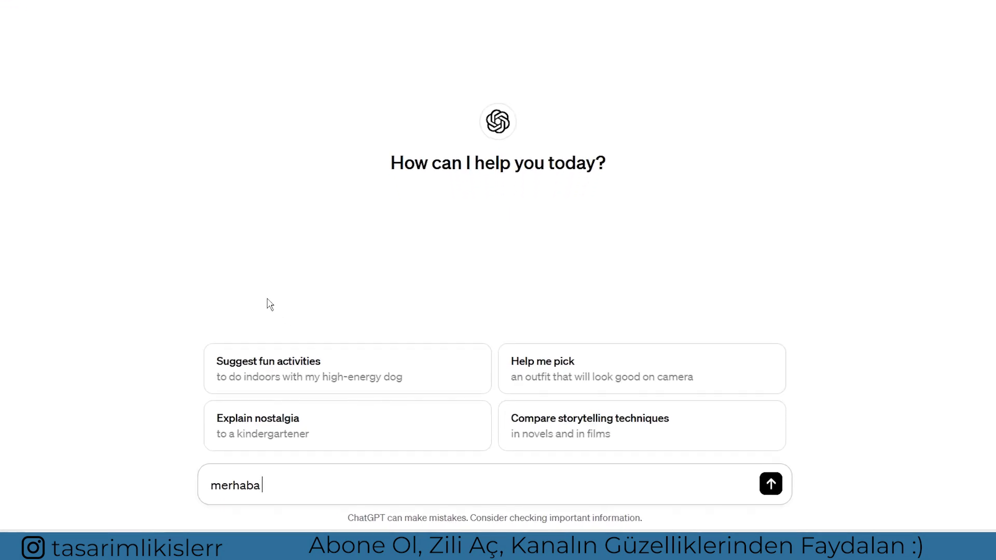
text(ben autocad programında çizim yapmak için lisp arıyo)
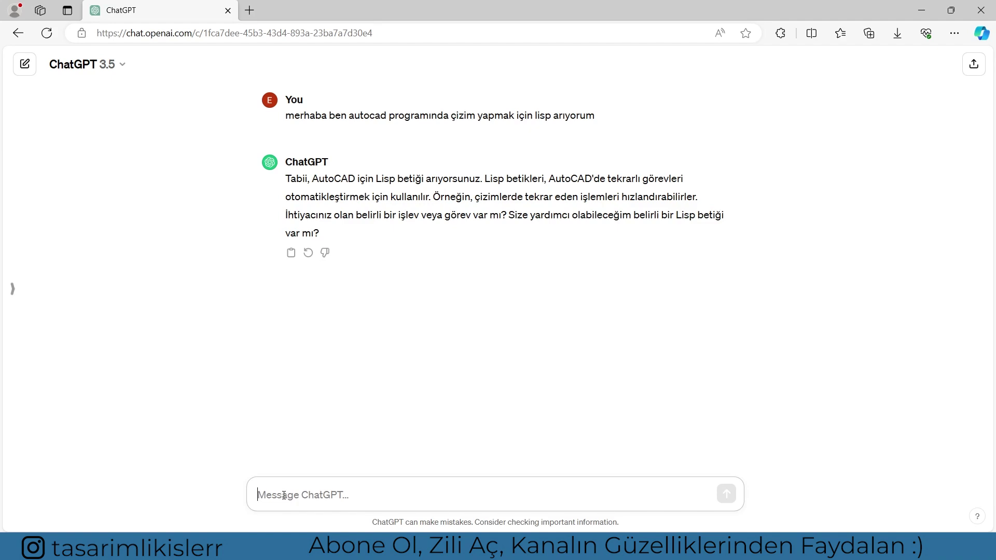
text(seçtiği iki nokta)
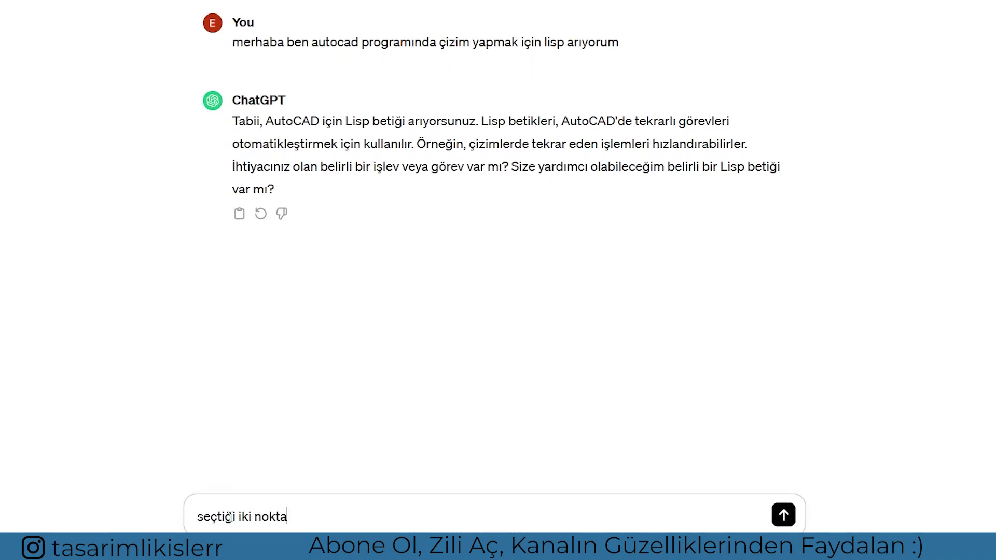
text( arasına line çizmek için lisp istiyorum)
key(Return)
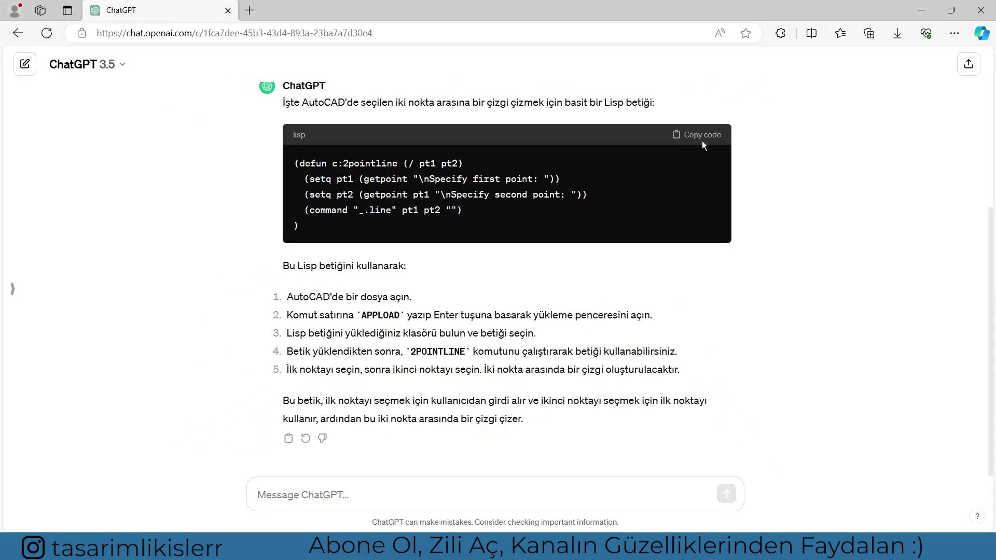
click(705, 135)
Step: Create a new text document on the desktop and open it in Notepad
key(super+d)
right_click(177, 265)
right_click(251, 268)
click(545, 455)
click(279, 329)
double_click(340, 347)
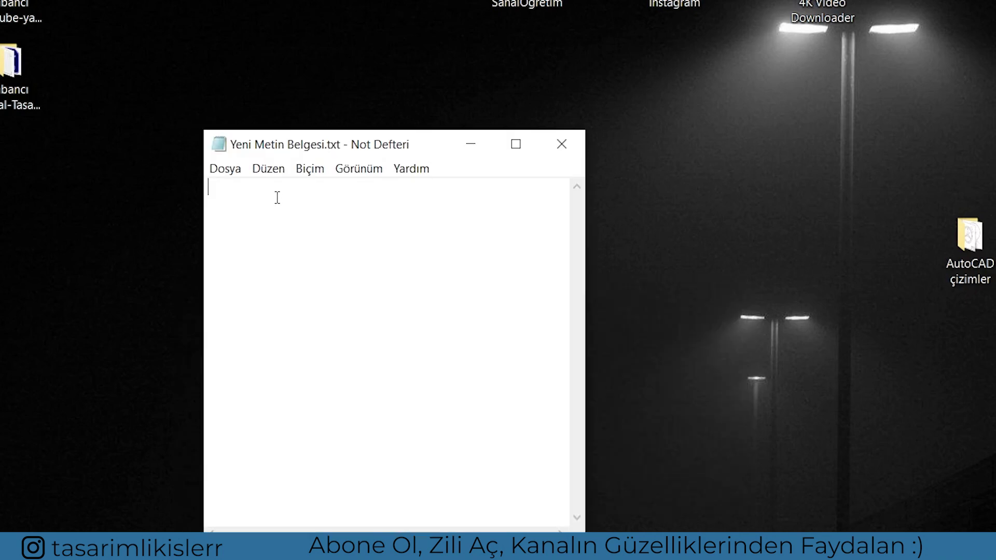
Step: Paste the Lisp code, note the 2pointline command name, and save the file
key(ctrl+v)
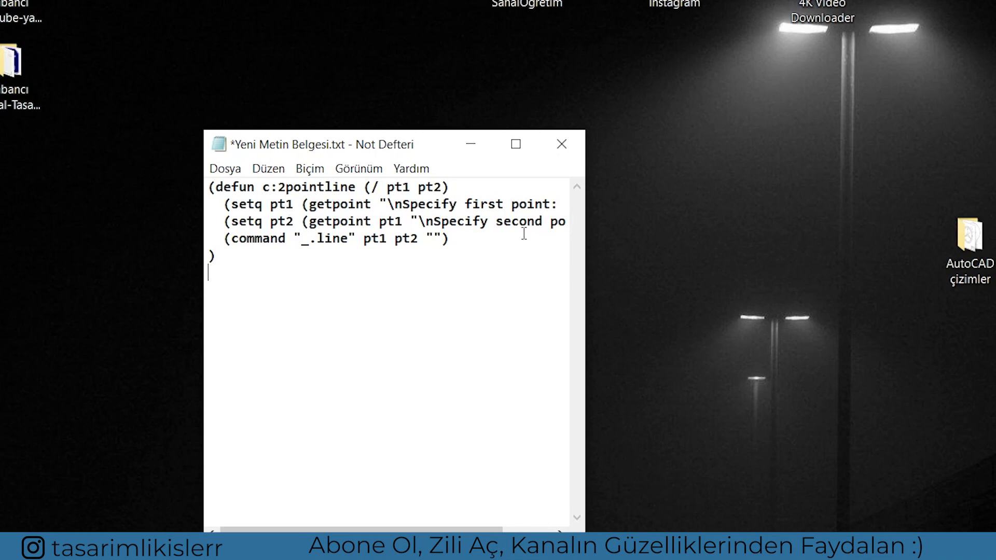
drag(262, 187, 279, 188)
click(283, 202)
drag(278, 186, 356, 188)
key(ctrl+c)
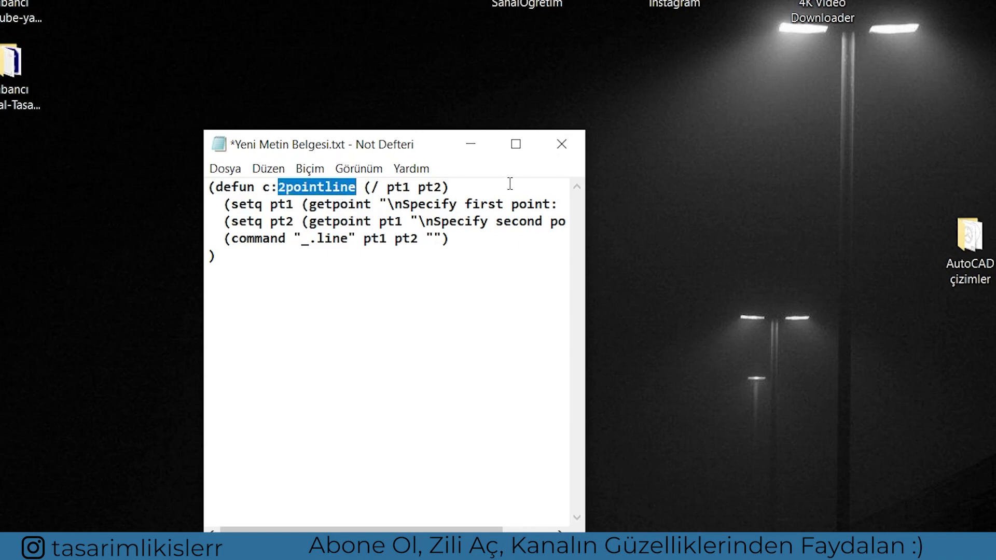
click(562, 144)
click(467, 295)
Step: Rename the text file to 2pointline.lsp, accepting the extension change
click(328, 345)
key(ctrl+v)
click(322, 397)
click(339, 349)
key(F2)
key(BackSpace)
key(BackSpace)
key(BackSpace)
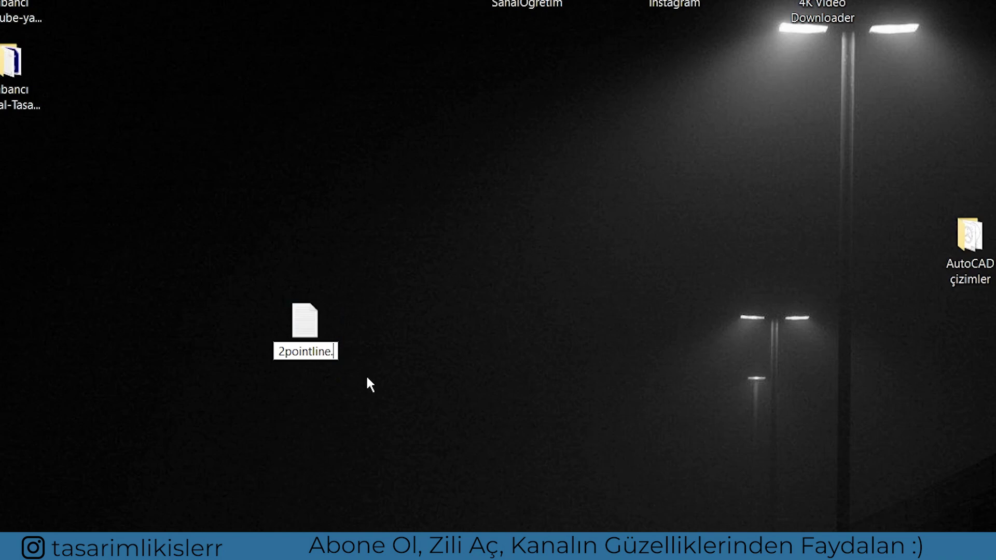
text(lsp)
key(Return)
key(Return)
drag(383, 246, 171, 498)
click(391, 283)
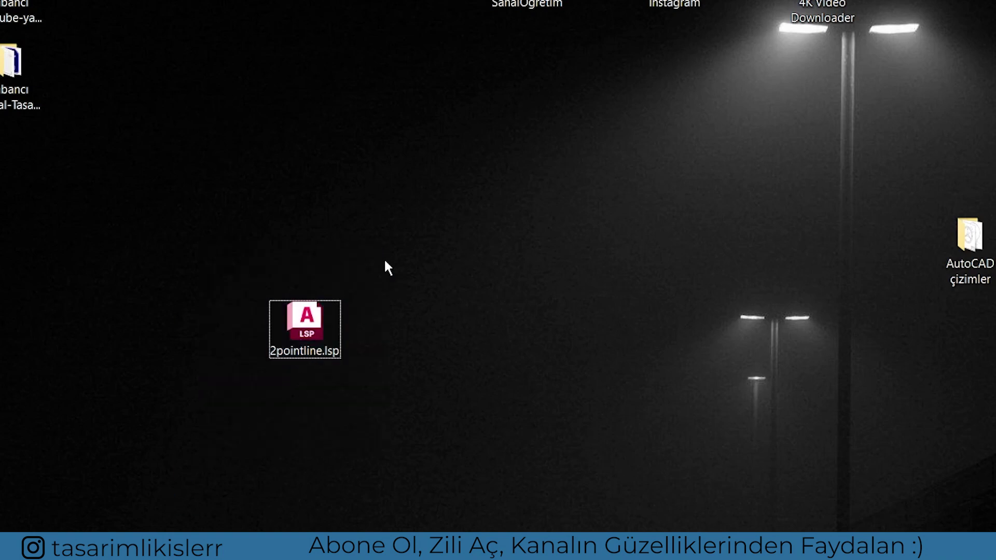
click(538, 547)
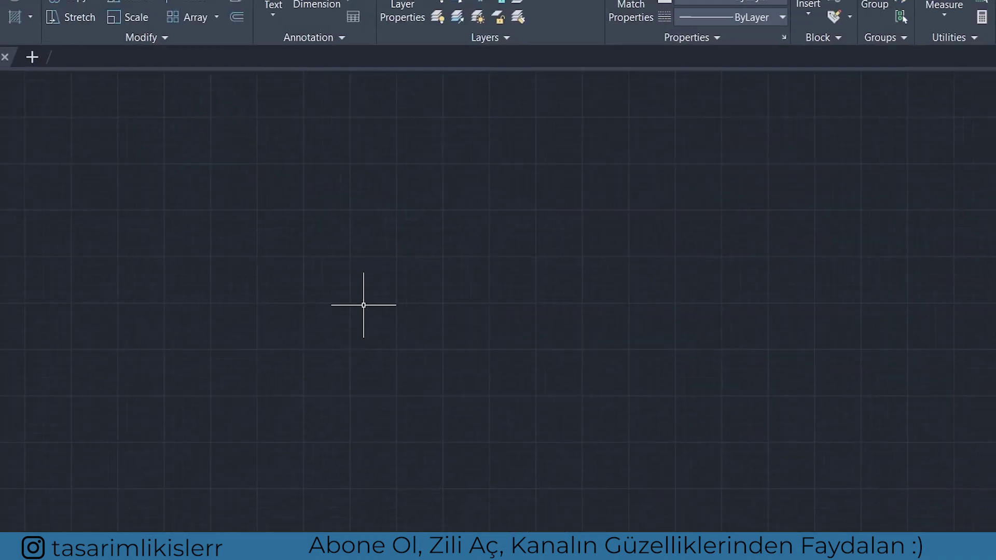
Step: Load 2pointline.lsp from the desktop via APPLOAD with Load Once, then close the dialog
text(app)
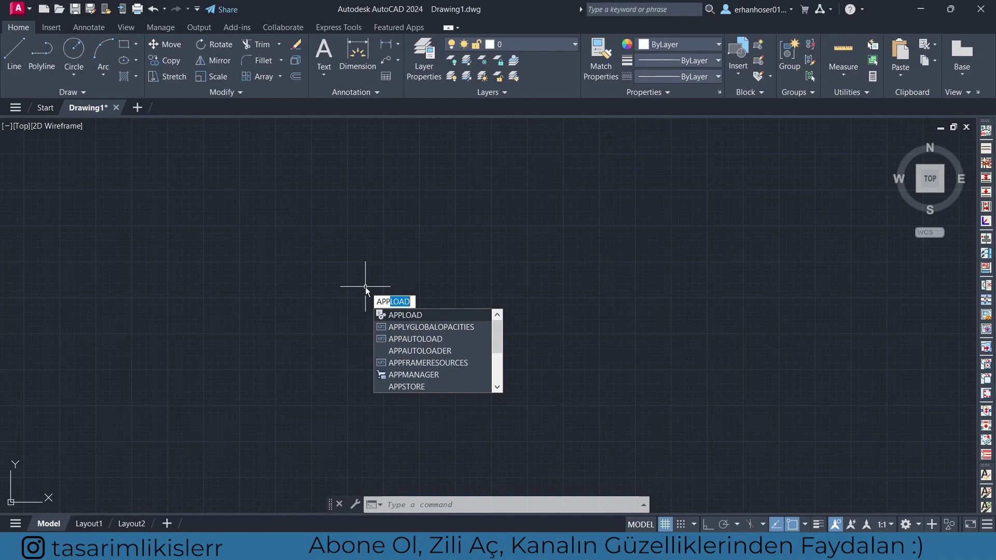
key(Return)
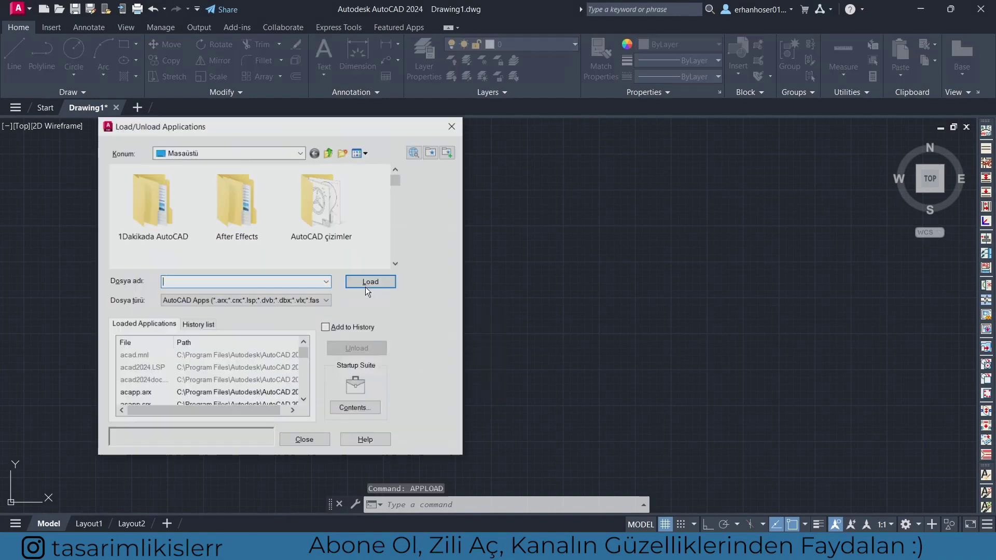
scroll(241, 227, down, 5)
click(253, 251)
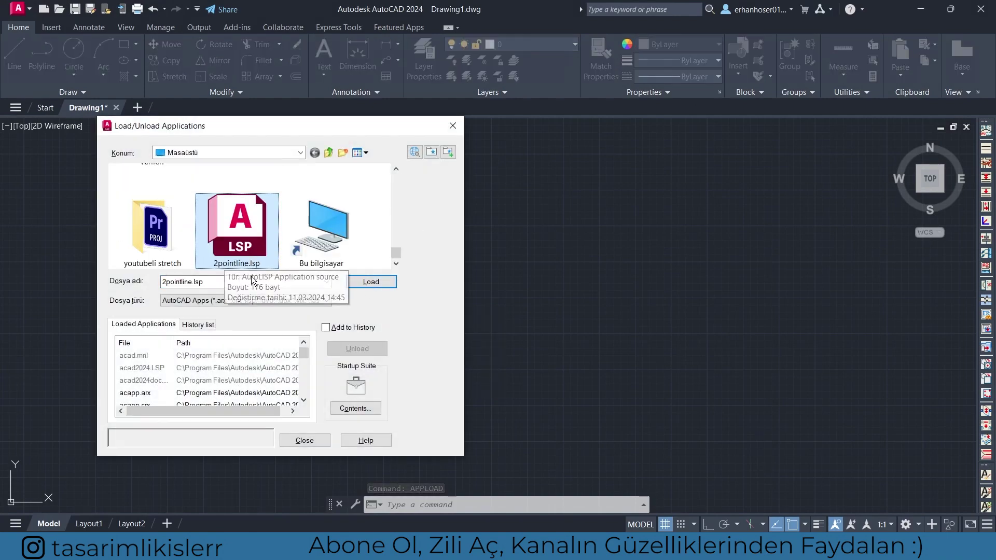
double_click(245, 239)
click(577, 308)
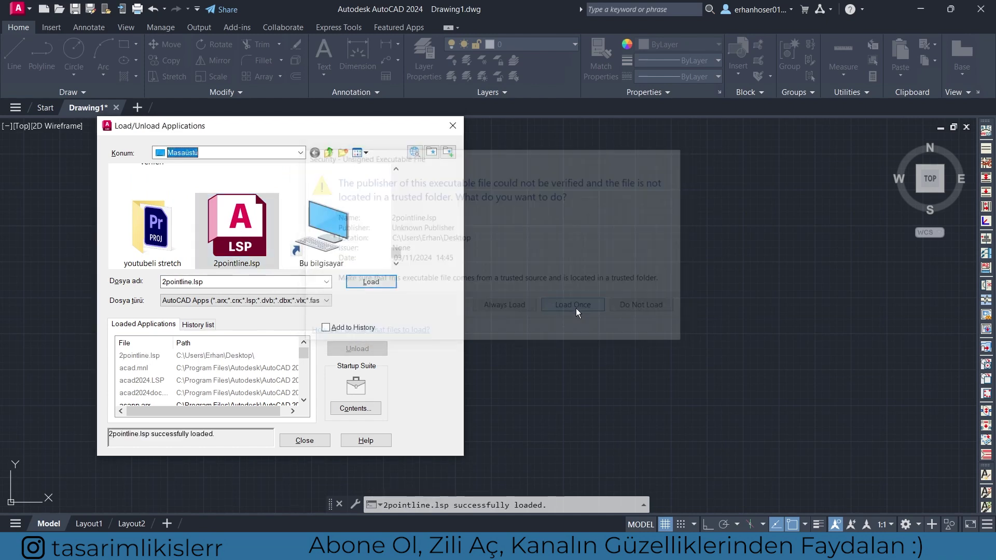
click(308, 444)
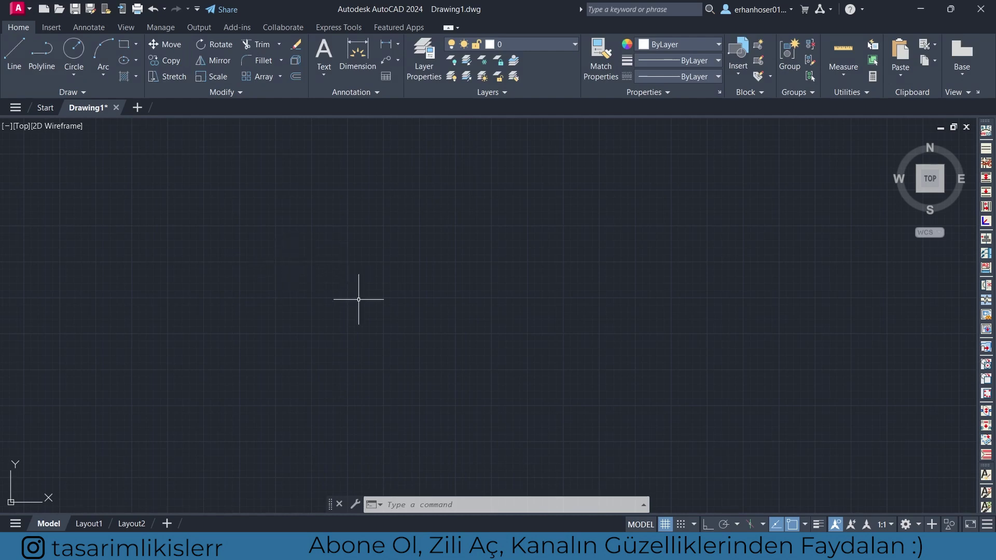
Step: Draw a test line between two picked points with the 2POINTLINE command
text(2POINTLINE)
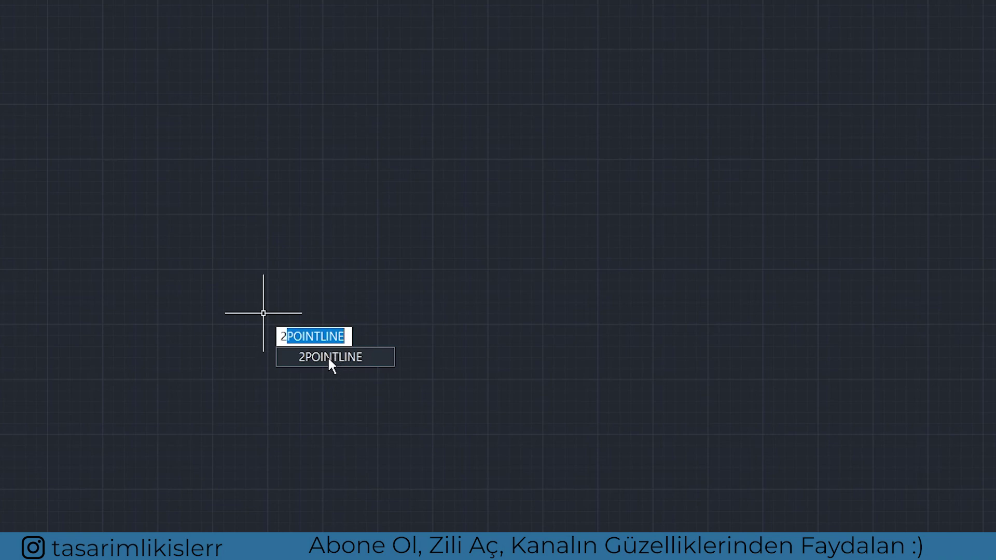
click(330, 358)
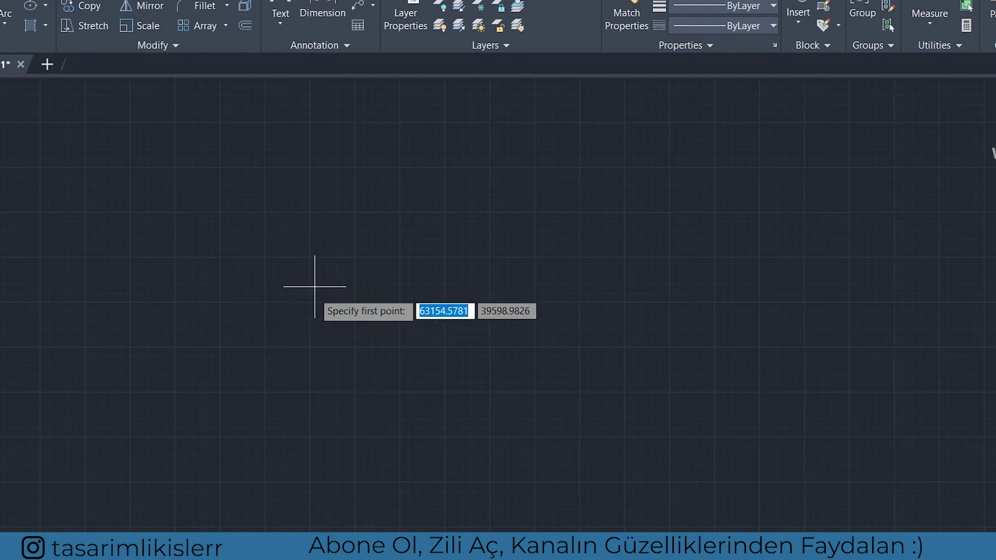
click(257, 275)
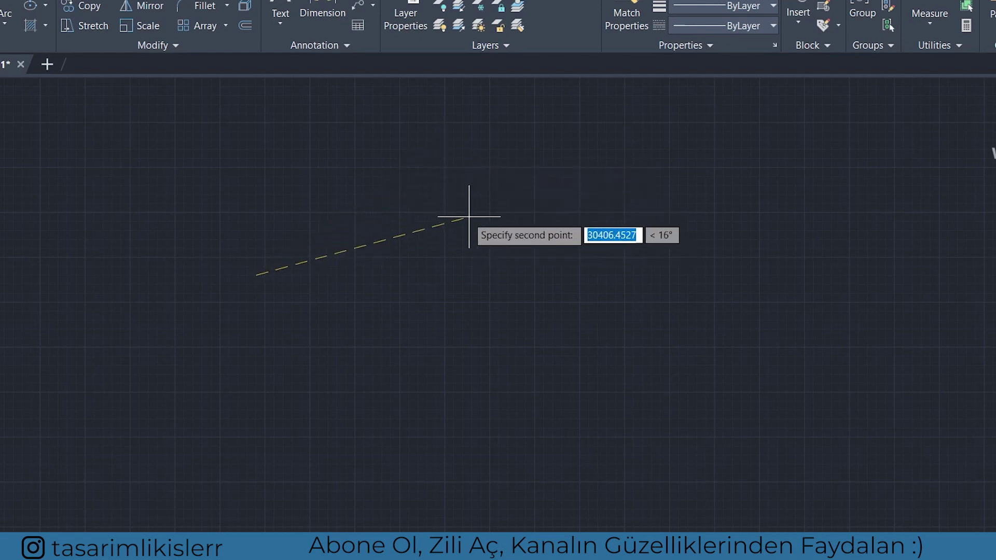
click(458, 192)
key(Return)
key(Return)
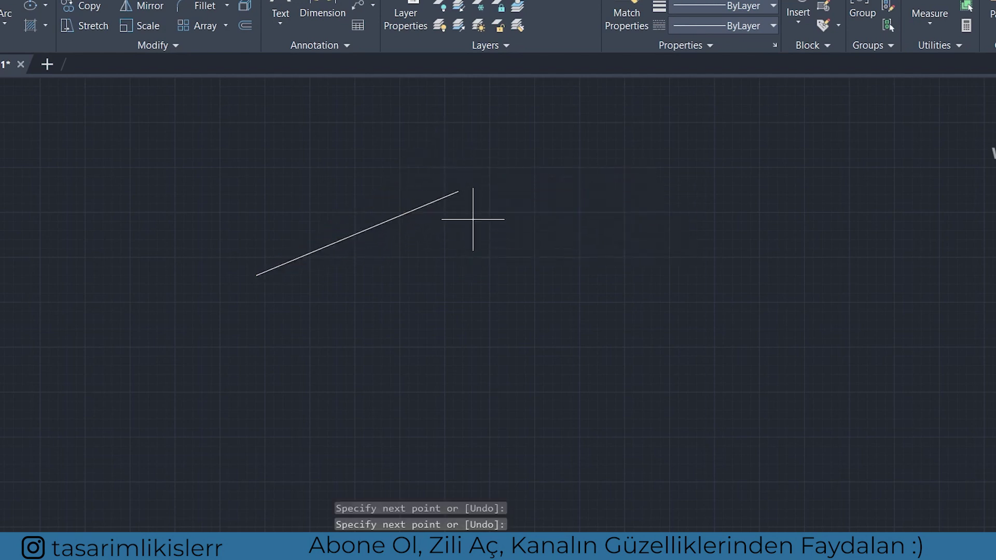
Step: Select the test line and delete it
drag(472, 169, 285, 276)
key(Escape)
key(Escape)
click(411, 271)
click(364, 250)
key(Escape)
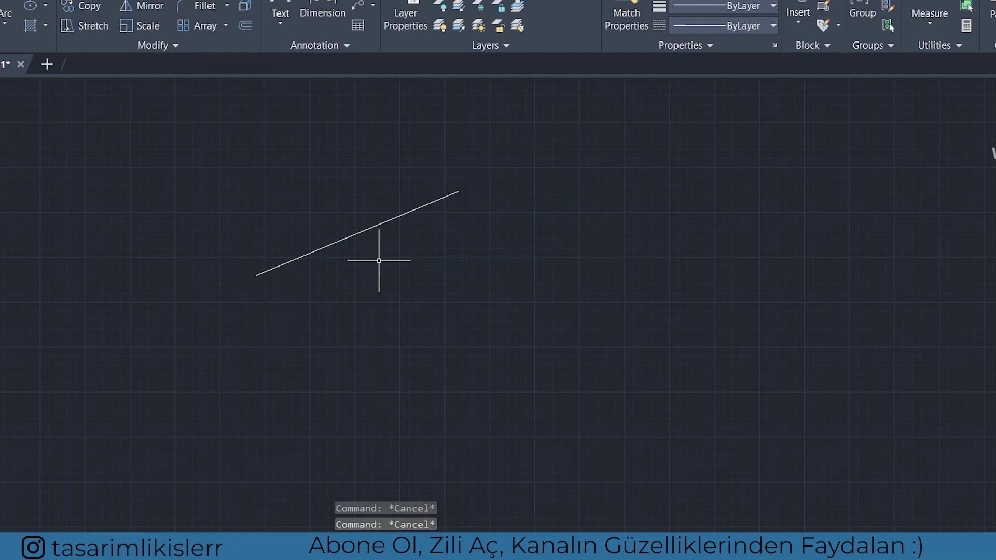
click(378, 261)
click(274, 212)
key(Delete)
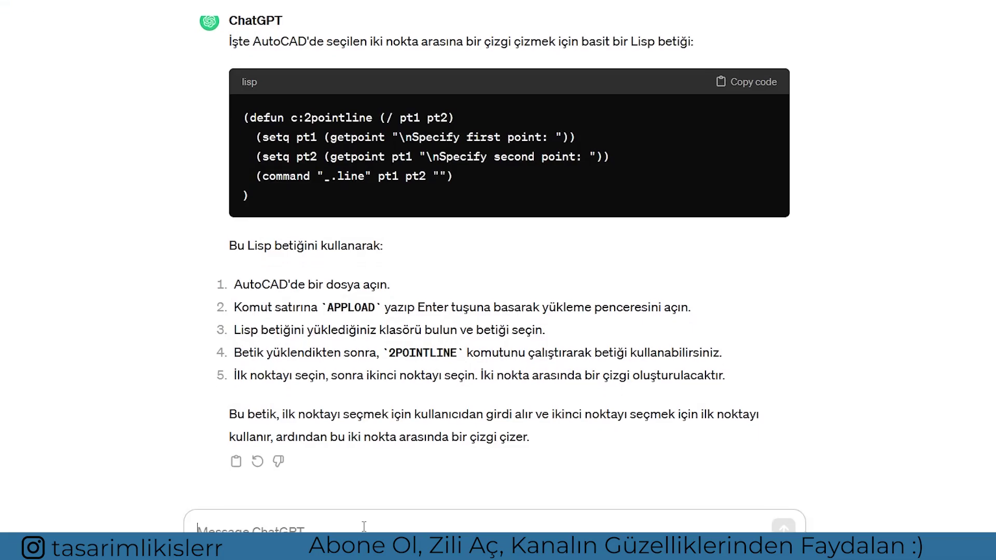
Step: Ask ChatGPT 'aks çizmek için lisp istiyorum' and copy the returned axis Lisp code
text(aks çizmek için lisp istiyo)
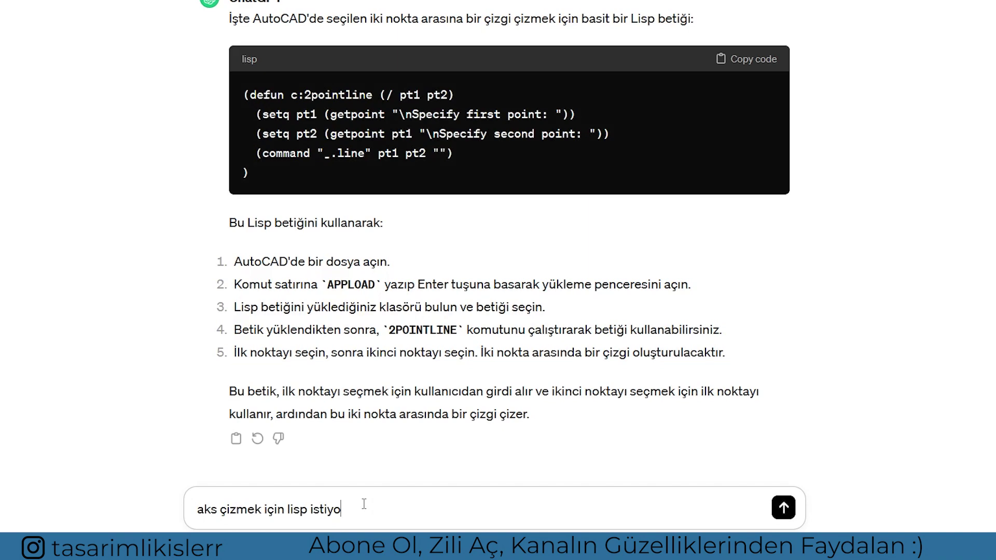
key(Return)
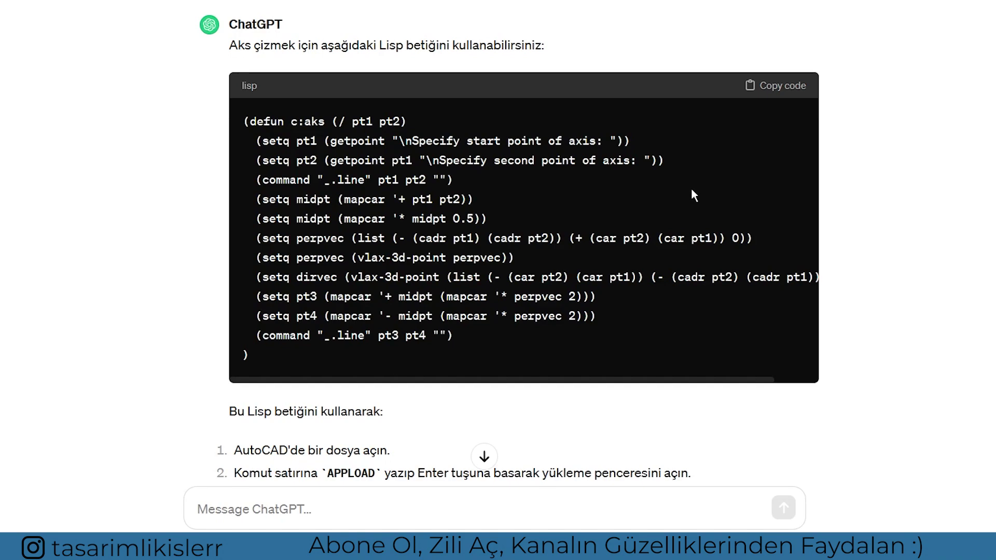
scroll(695, 196, down, 5)
scroll(342, 210, up, 6)
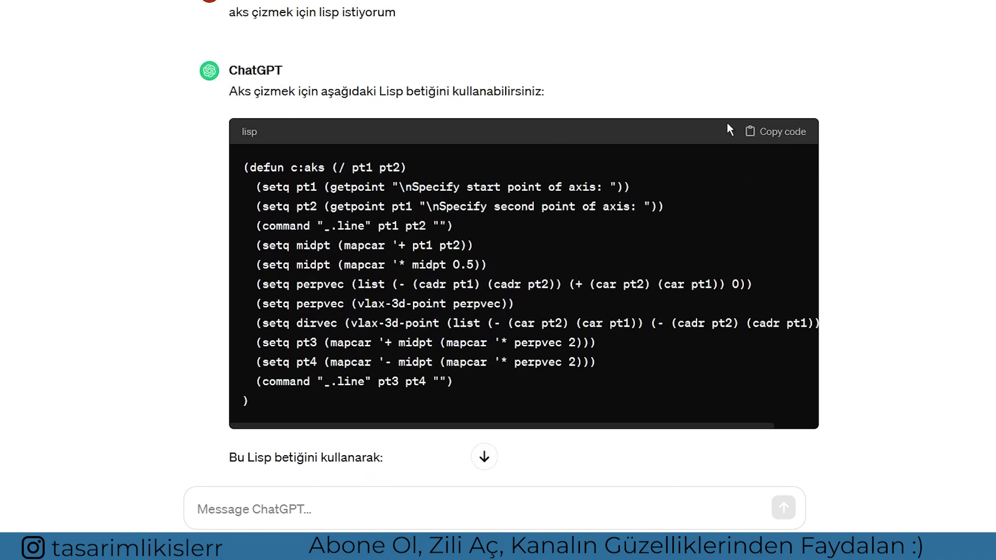
click(781, 136)
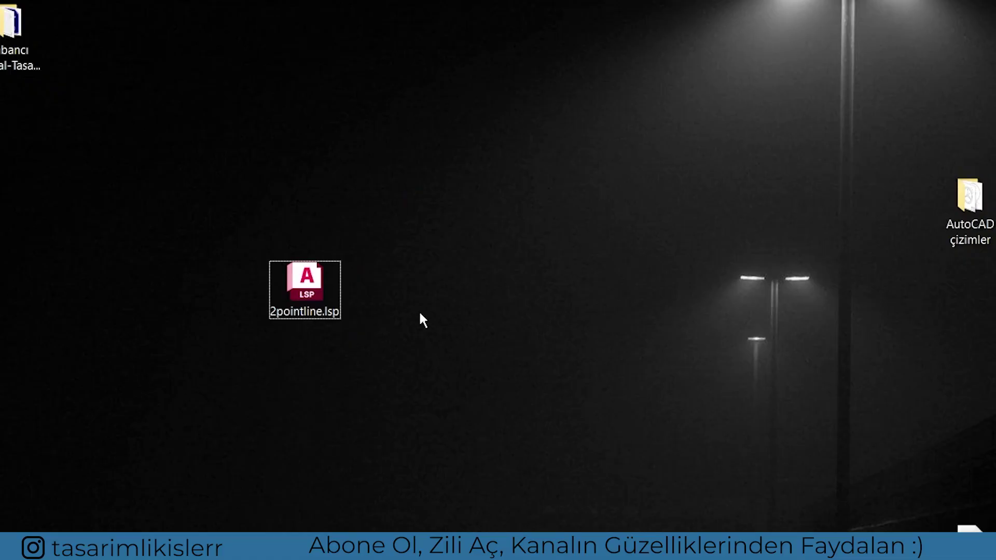
Step: Create a new desktop text document, paste the axis code into it, and save
right_click(332, 356)
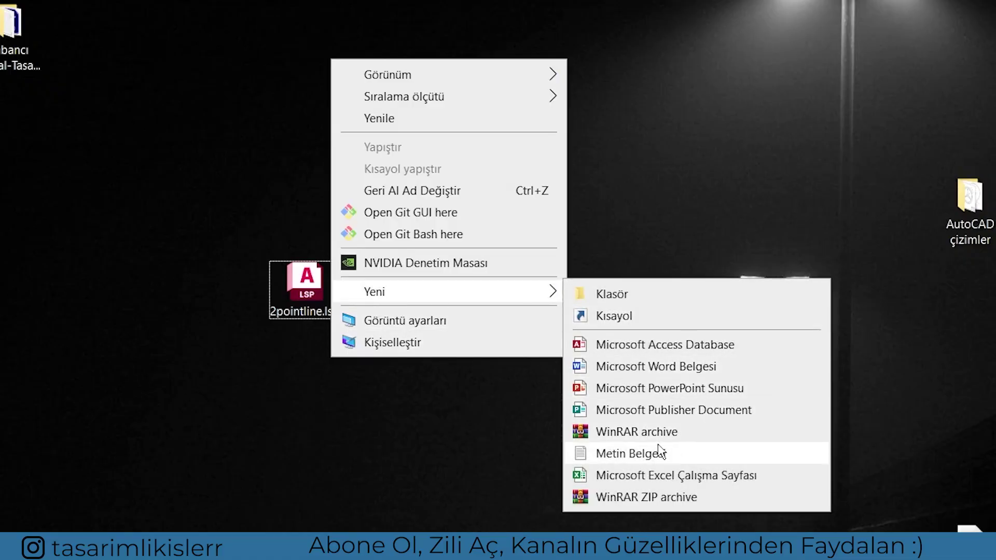
mouse_move(375, 291)
click(659, 452)
drag(384, 381, 310, 381)
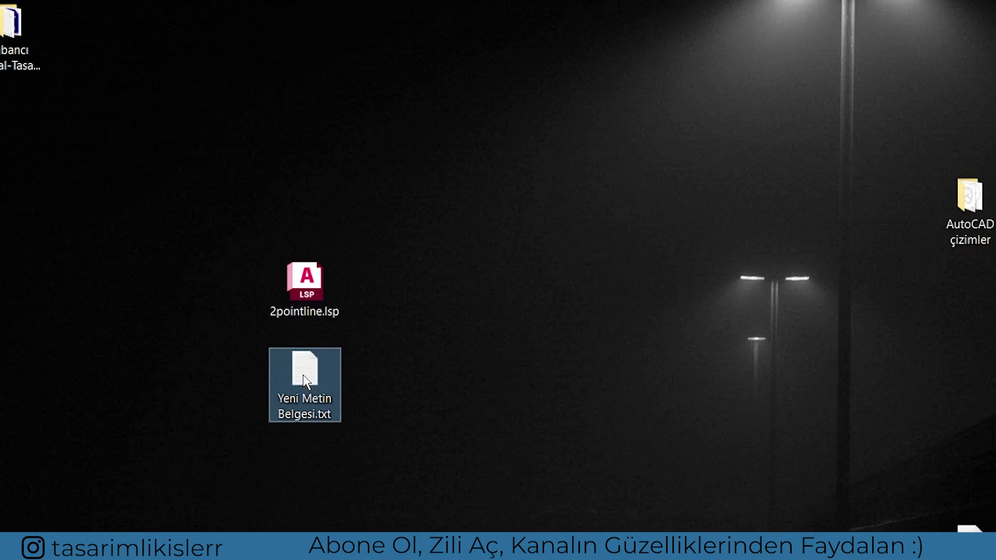
double_click(306, 382)
key(ctrl+v)
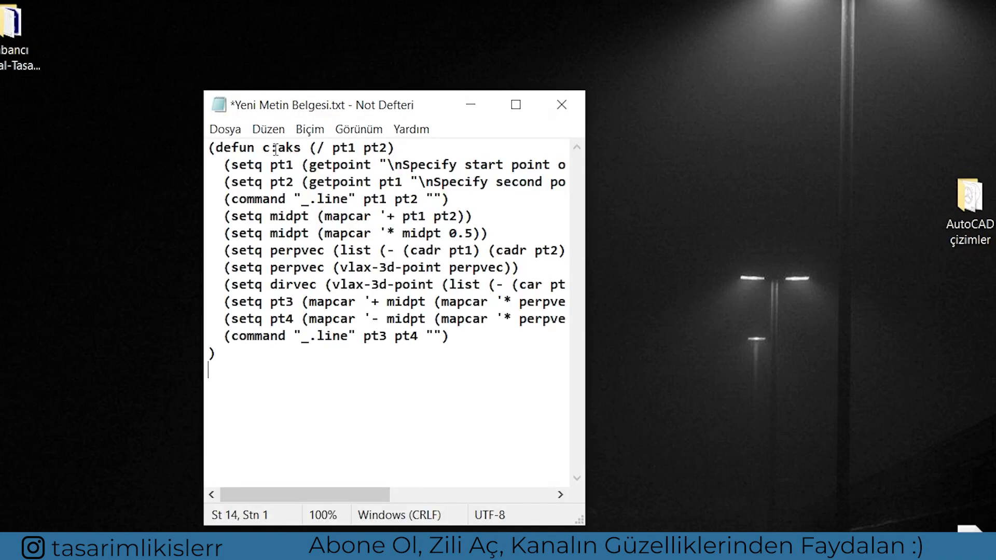
drag(281, 150, 301, 150)
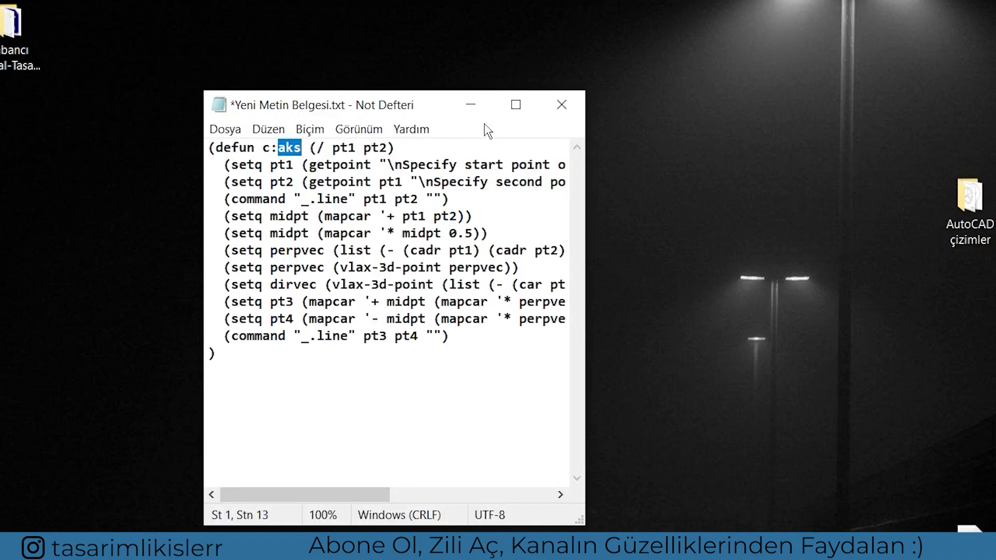
click(562, 105)
Step: Rename the file to aks.lsp and refresh the desktop
text(aks)
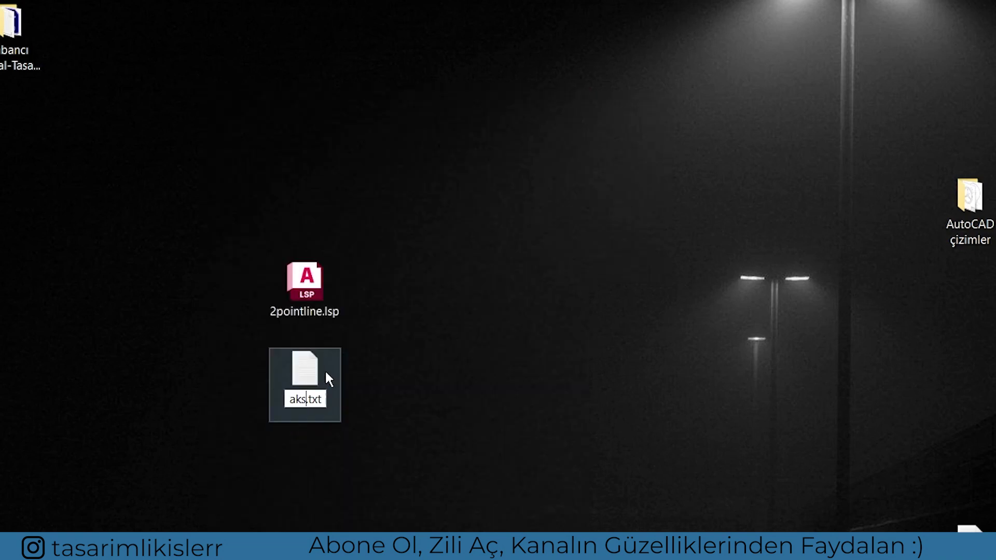
key(End)
key(BackSpace)
key(BackSpace)
key(BackSpace)
text(lsp)
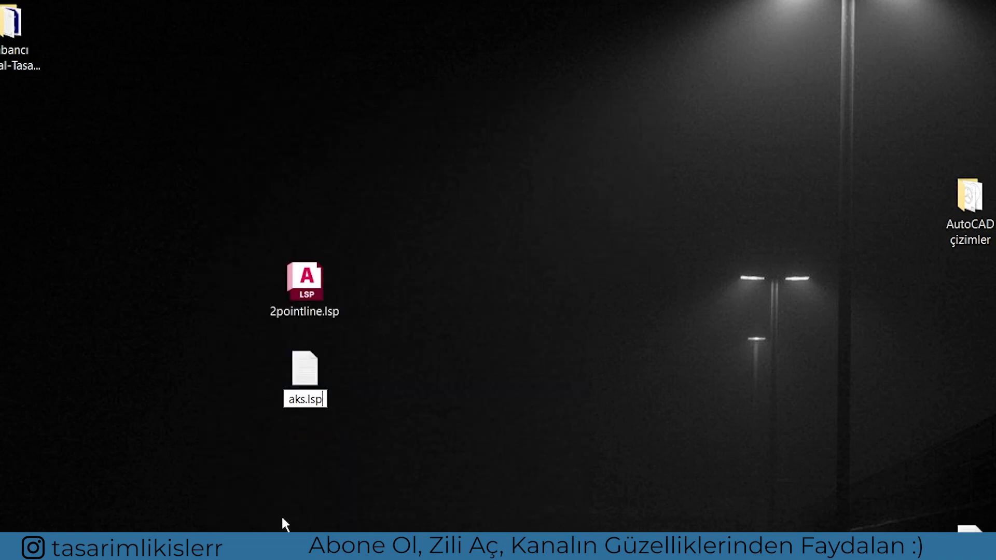
key(Return)
key(Return)
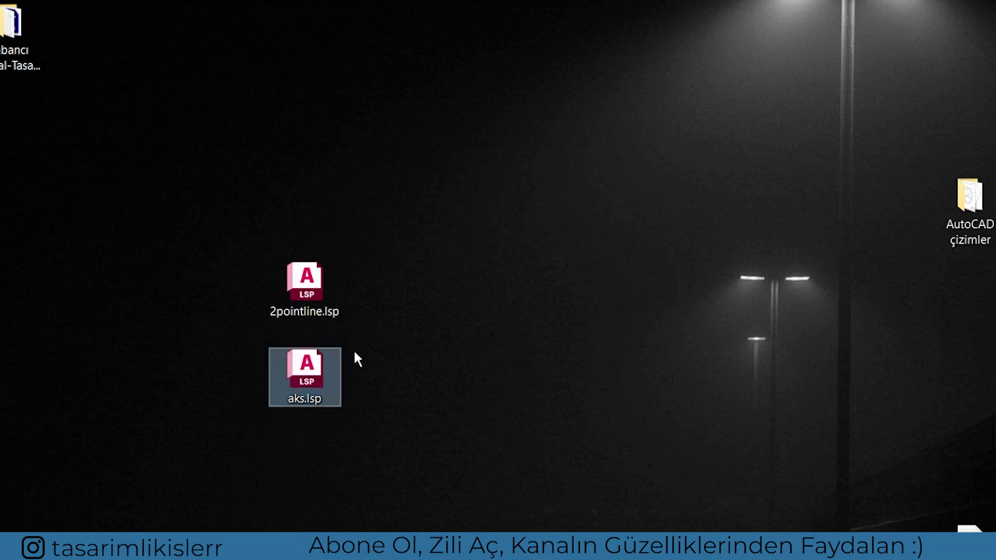
right_click(386, 281)
click(437, 338)
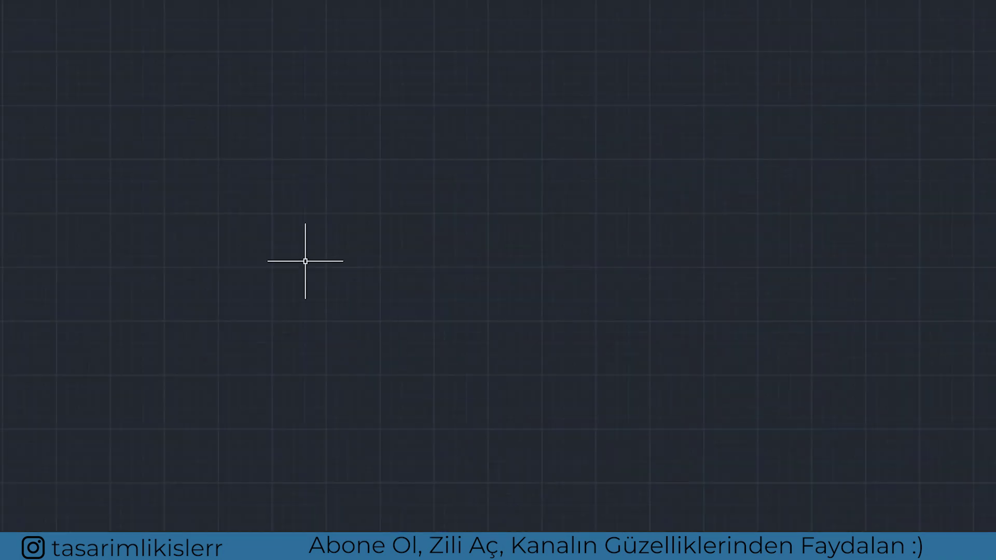
Step: Load aks.lsp via APPLOAD with Load Once and close the dialog
text(appl)
key(Return)
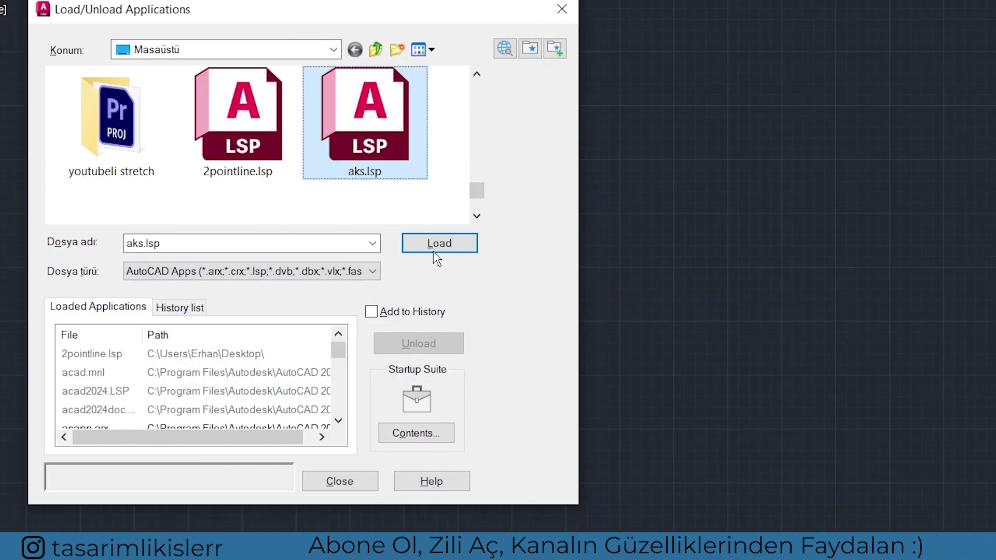
click(439, 243)
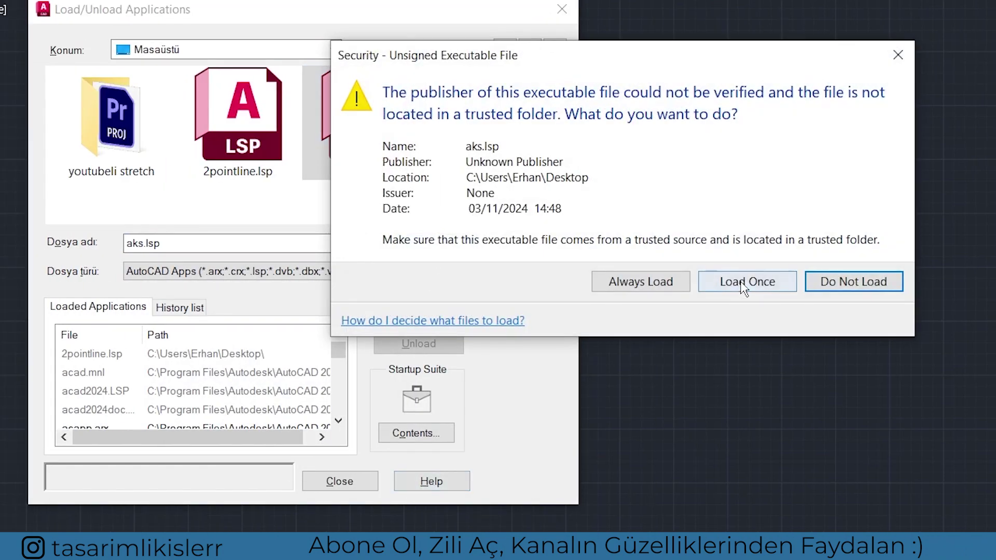
click(743, 285)
click(339, 482)
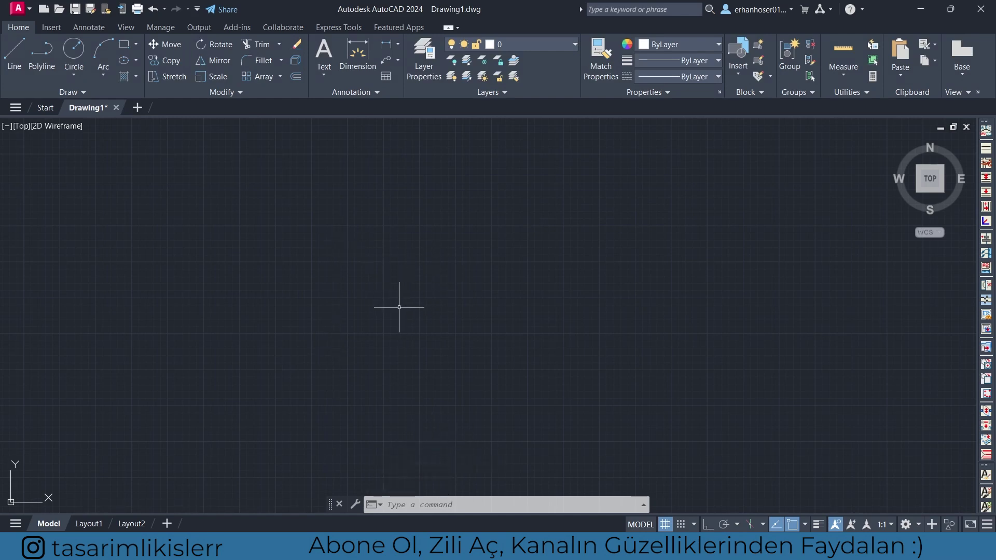
Step: Run AKS and draw a horizontal axis line between two points with Ortho (F8) on
key(Escape)
text(AKS)
click(431, 336)
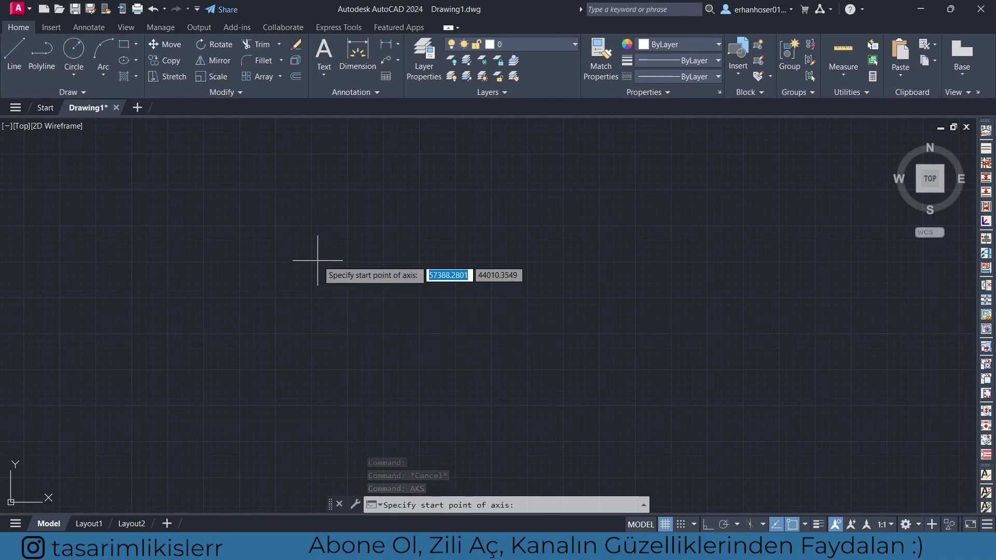
click(312, 256)
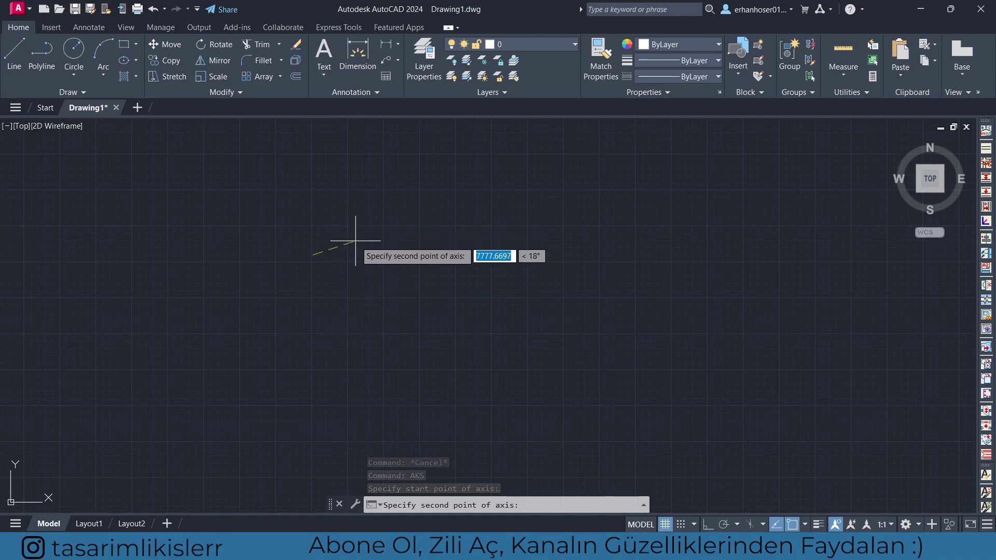
key(F8)
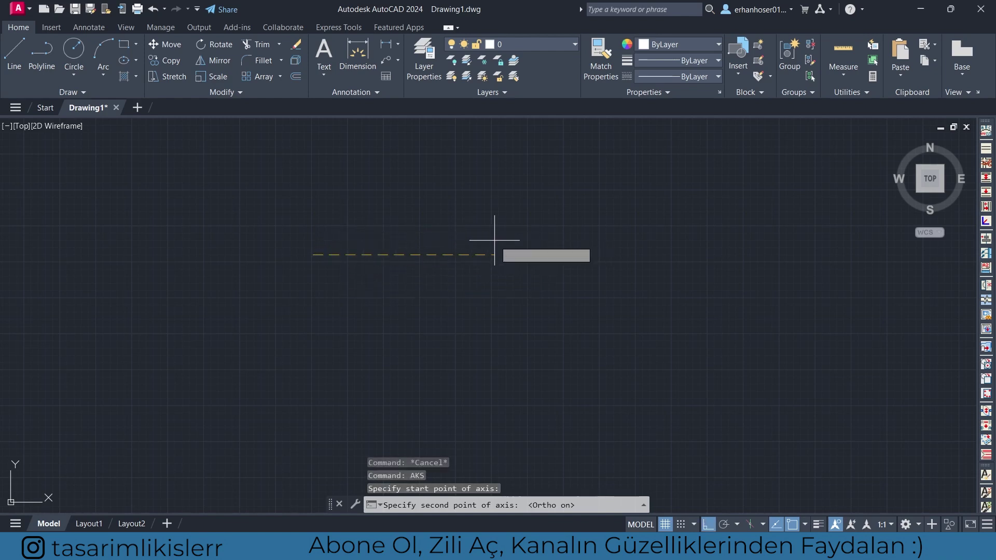
click(460, 257)
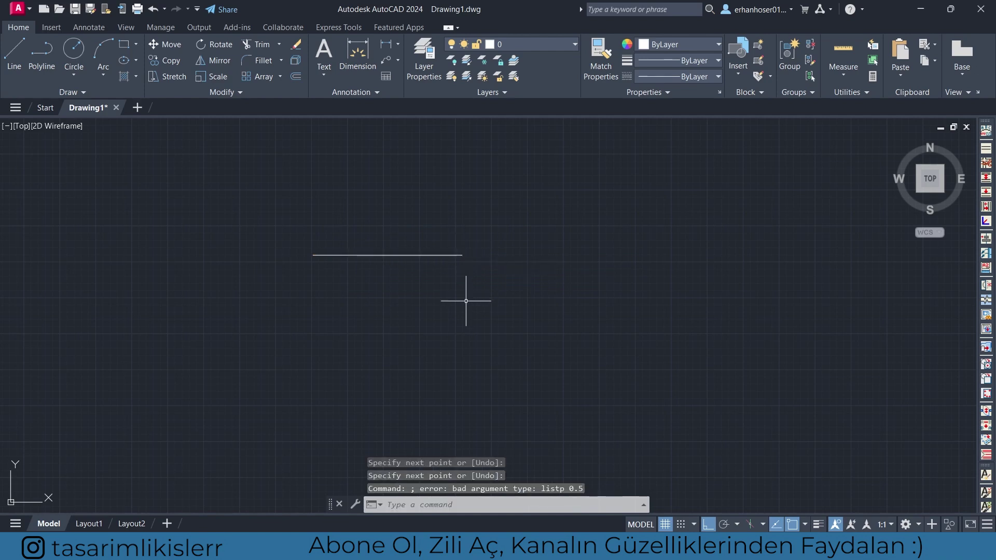
Step: Window-select the new horizontal axis line, then clear the selection
click(465, 298)
click(396, 256)
key(Escape)
click(449, 229)
key(Escape)
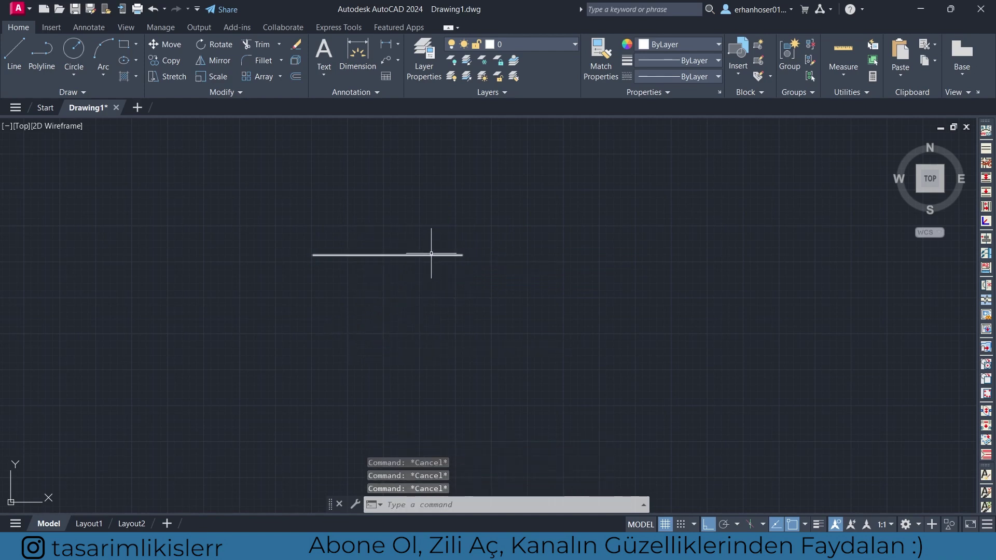
click(449, 242)
click(344, 334)
key(Escape)
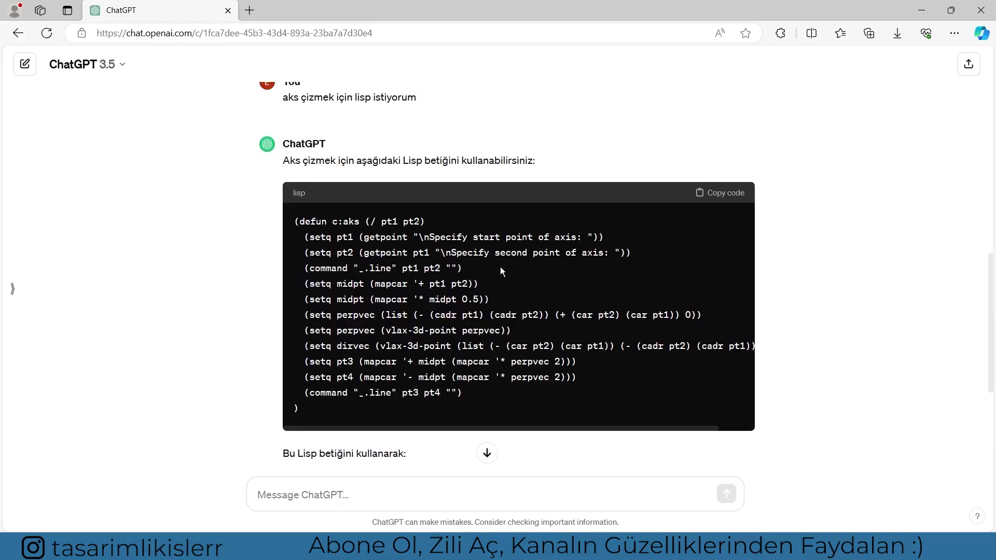
scroll(490, 396, down, 5)
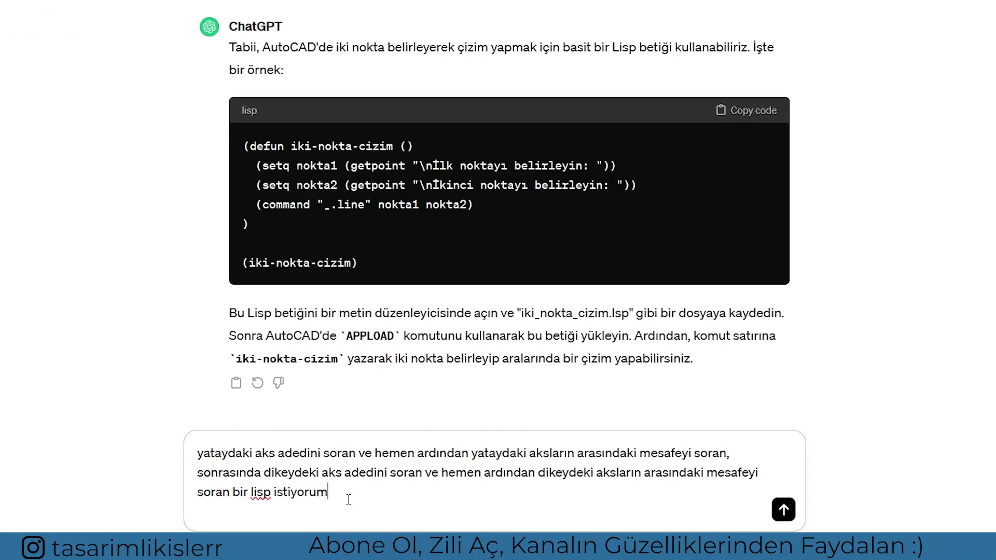
Step: Send the request for an axis Lisp asking horizontal/vertical counts and spacings, and copy its code
mouse_move(221, 452)
mouse_down()
mouse_move(310, 505)
mouse_move(331, 499)
mouse_up()
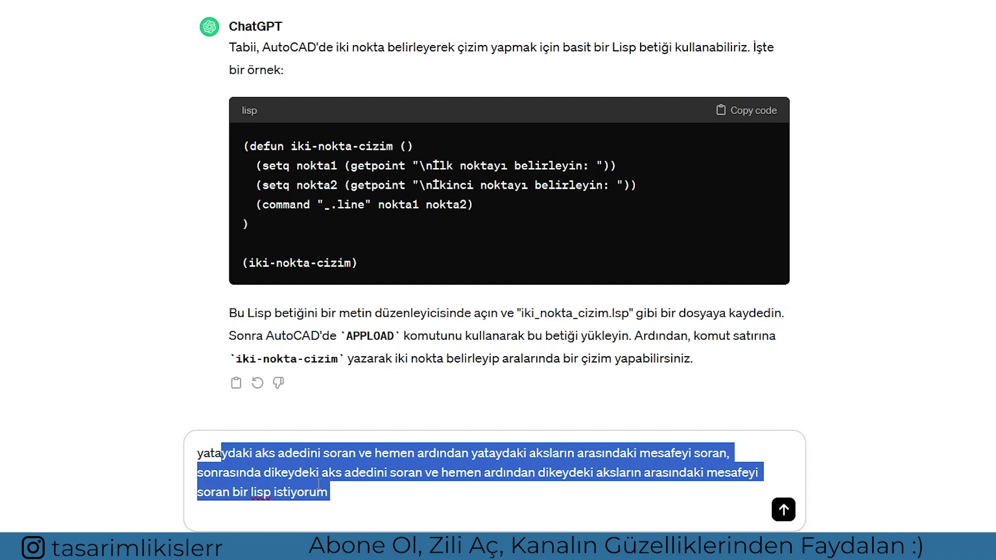
click(349, 491)
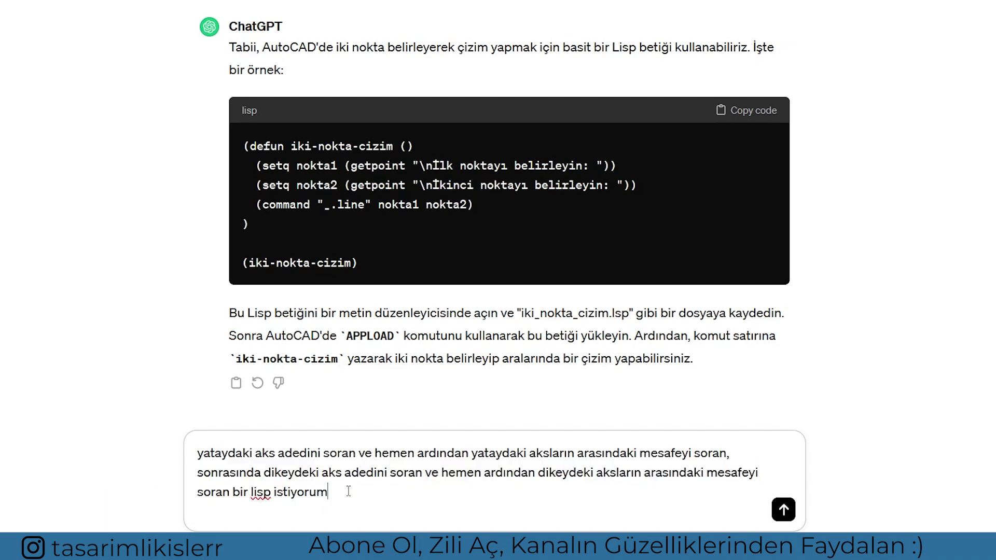
key(Return)
click(783, 53)
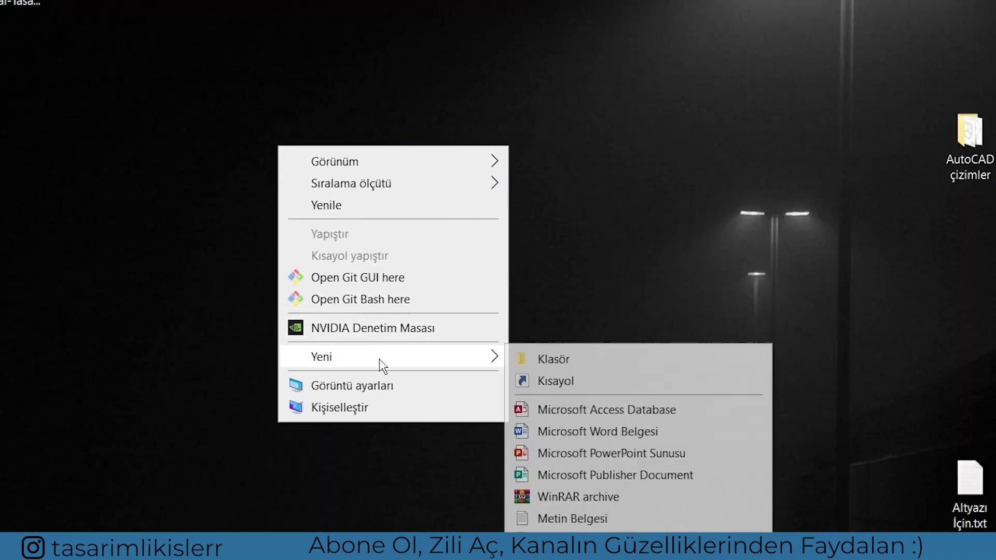
Step: Create a new text file, paste the aks-ayrıntılı-2 code into it, and save
click(572, 519)
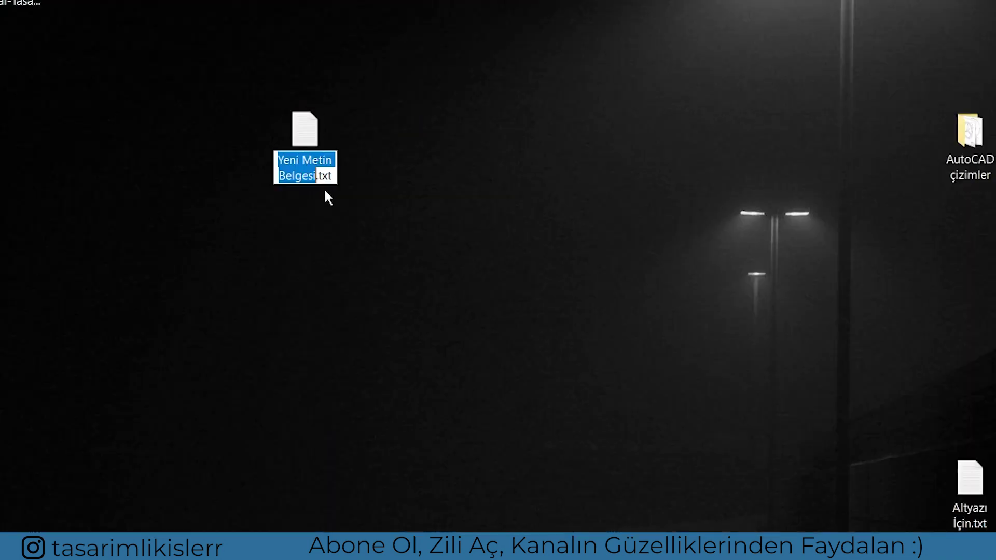
click(311, 121)
key(Return)
key(ctrl+v)
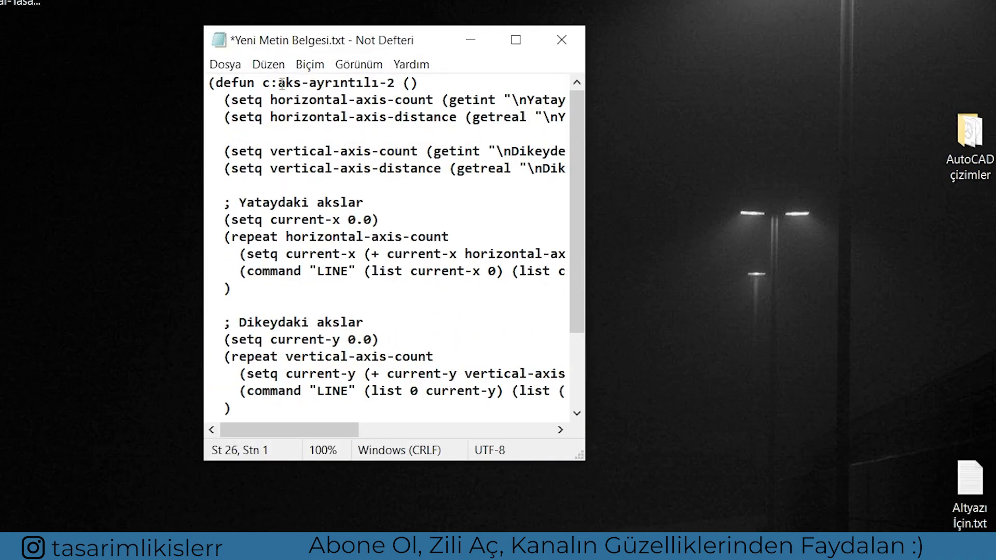
drag(278, 85, 390, 88)
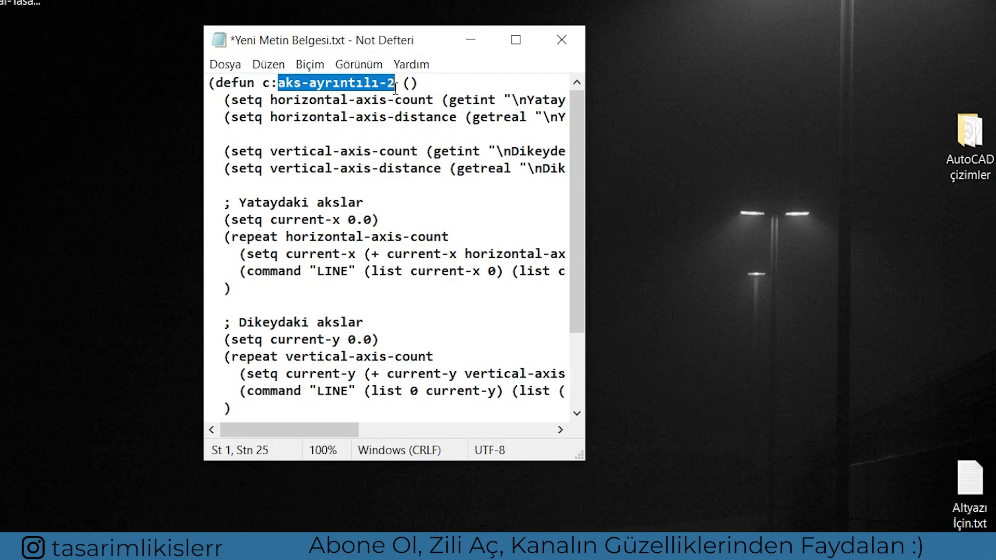
click(560, 41)
click(457, 190)
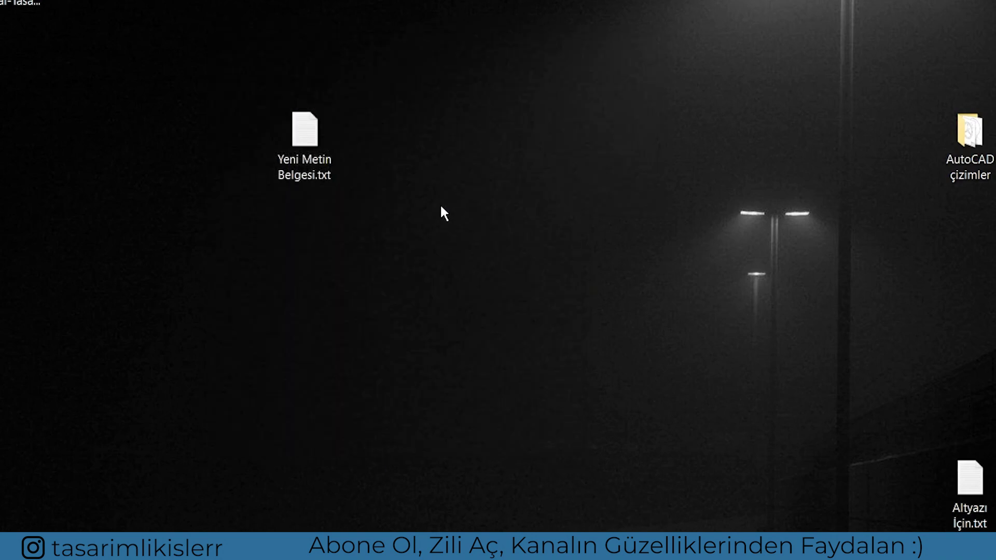
Step: Rename the file to aks-ayrıntılı-2.lsp and accept the extension-change warning
key(F2)
text(aks-ayrıntılı-)
text(2)
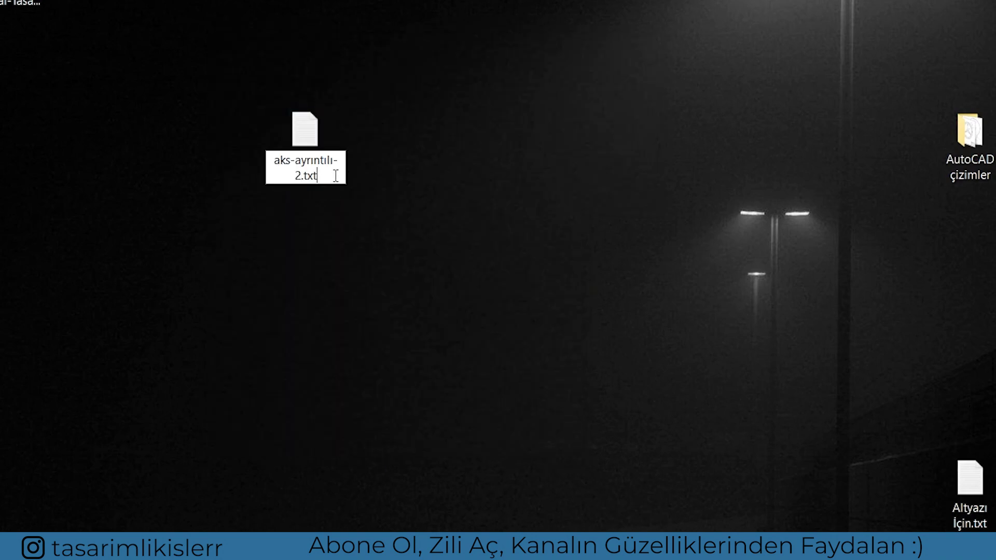
key(Return)
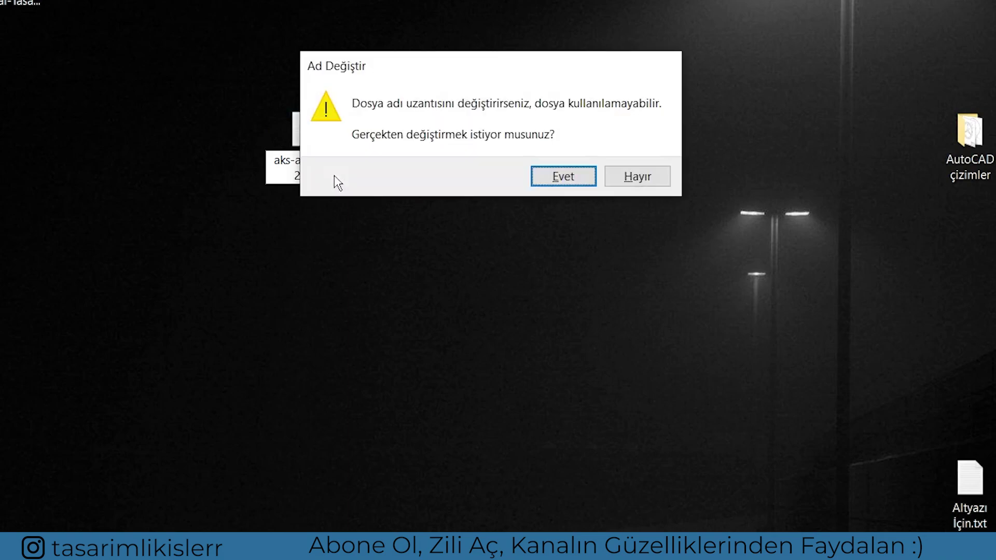
key(Return)
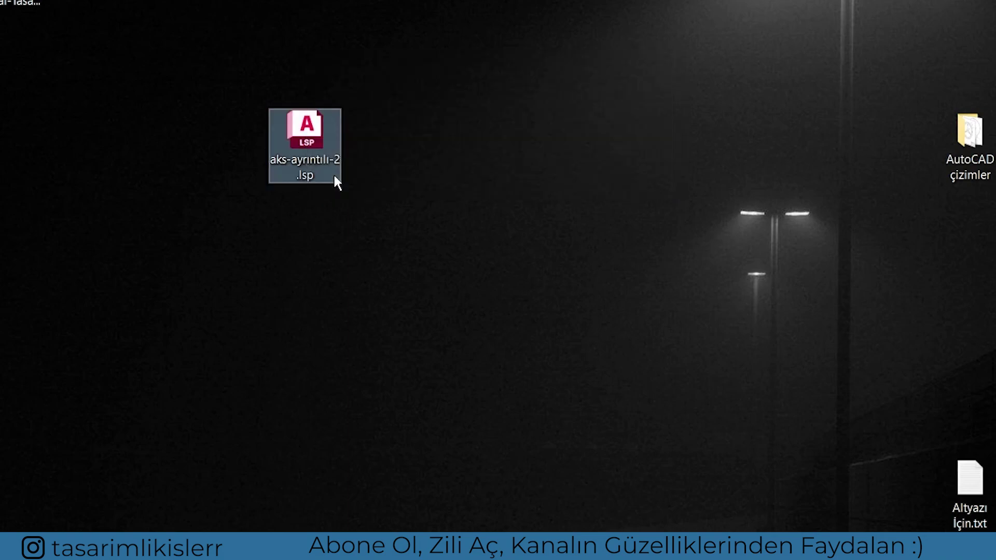
Step: Load the LISP file aks-ayrıntılı-2.lsp with APPLOAD, allowing it to load once
text(ap)
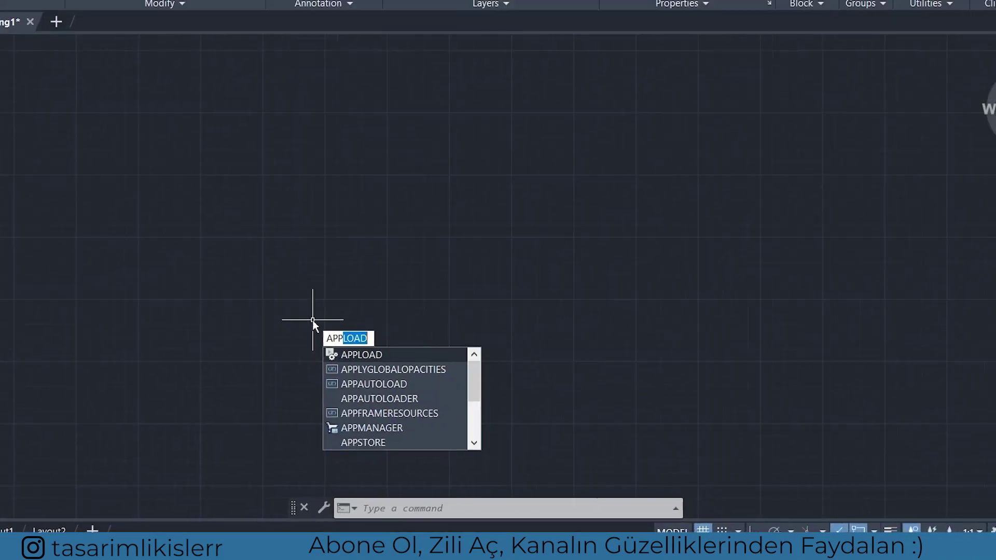
key(Return)
scroll(276, 204, down, 3)
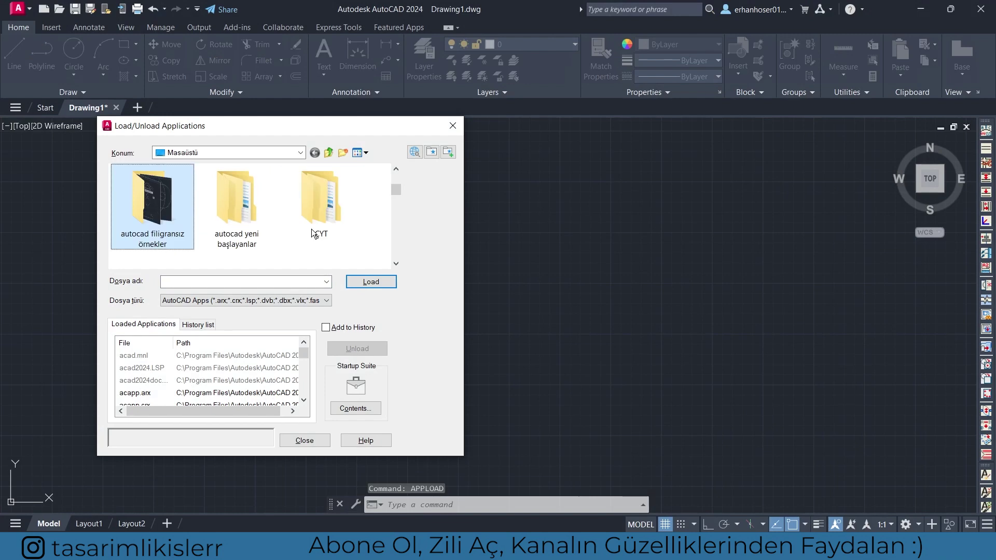
scroll(248, 225, down, 5)
click(248, 226)
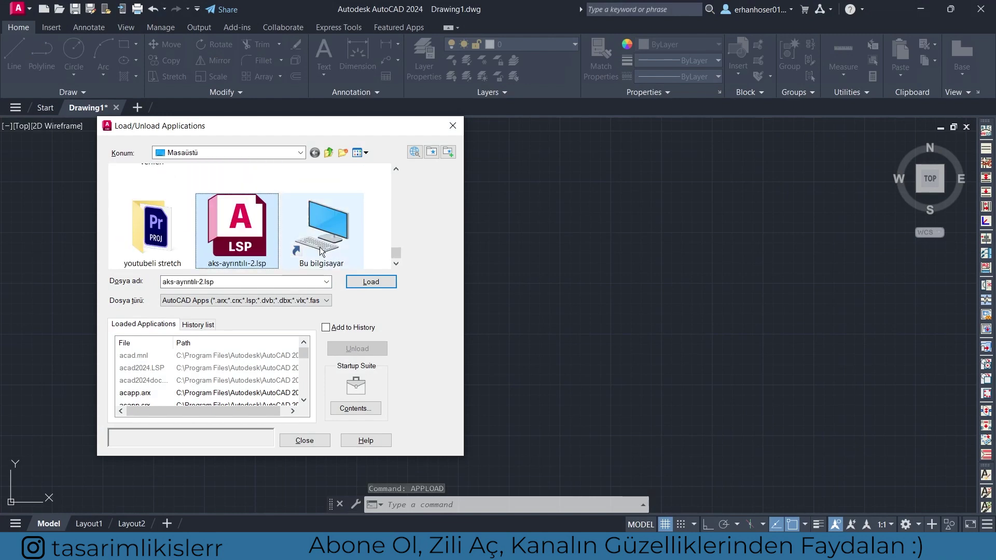
click(370, 282)
click(584, 309)
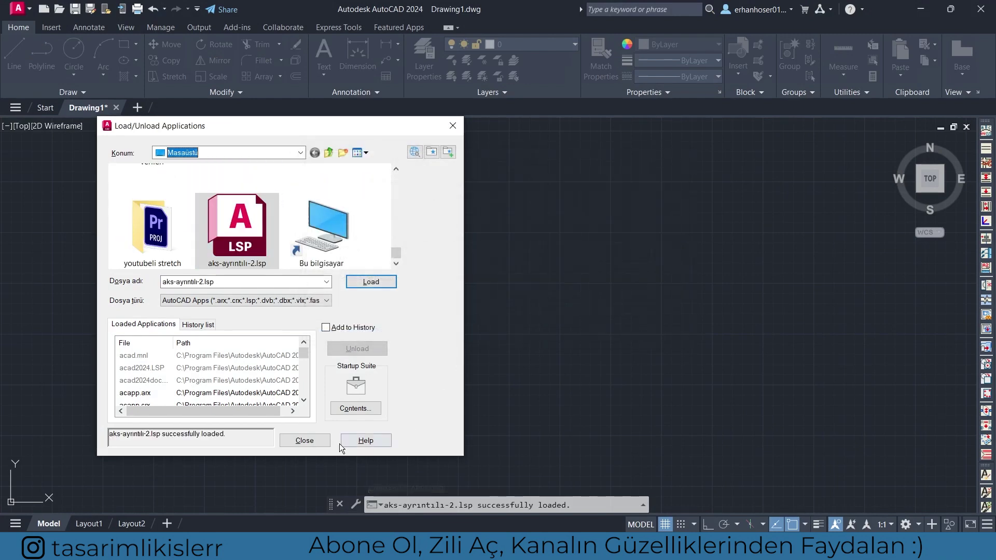
click(306, 441)
Step: Run the AKS routine to draw a test grid of 5 horizontal and 3 vertical axes, 250 apart
text(aks)
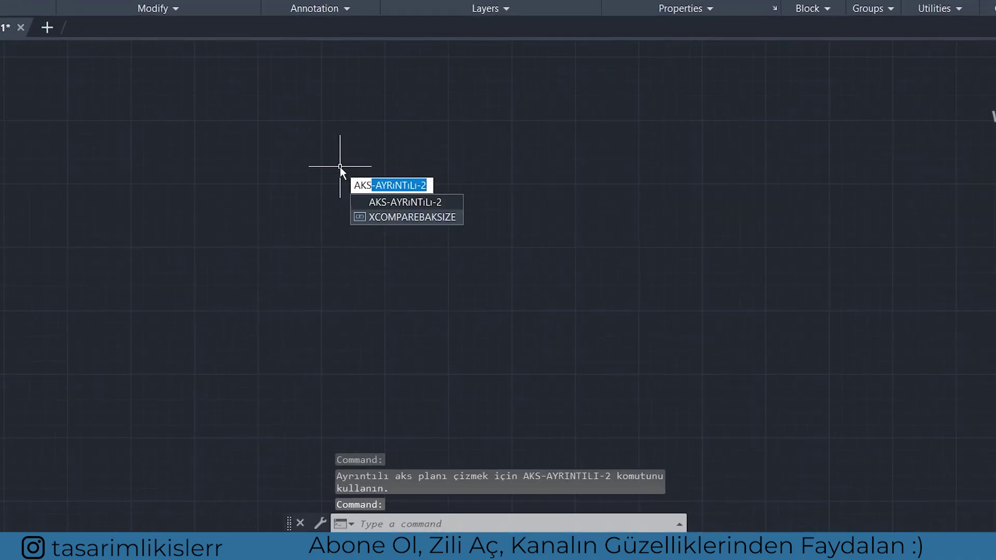
key(Return)
text(5)
key(Return)
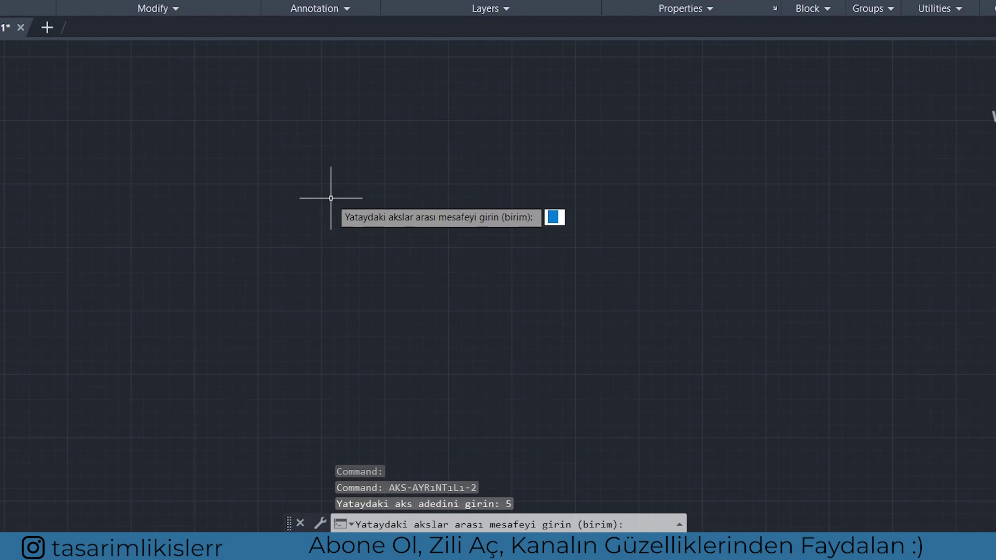
key(Return)
text(3)
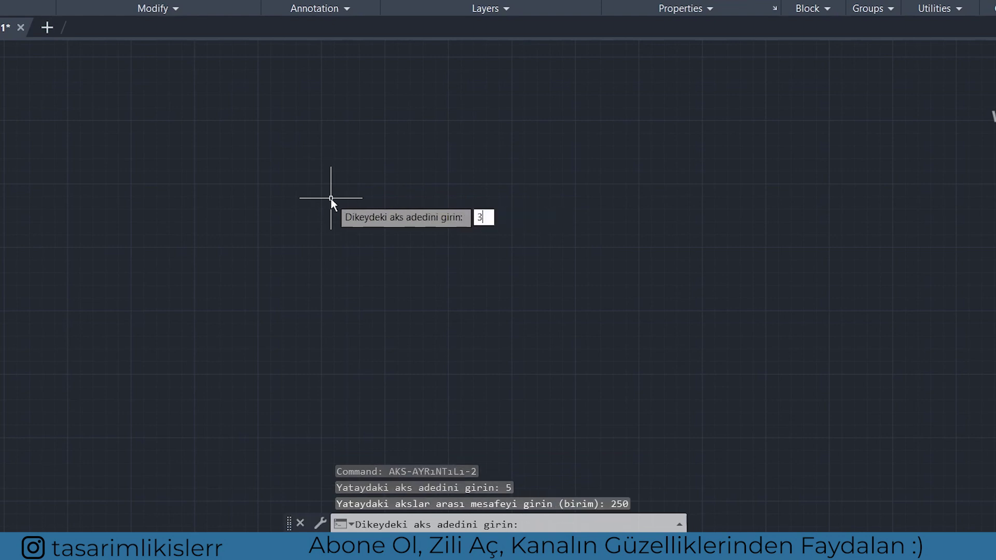
key(Return)
text(50)
key(Return)
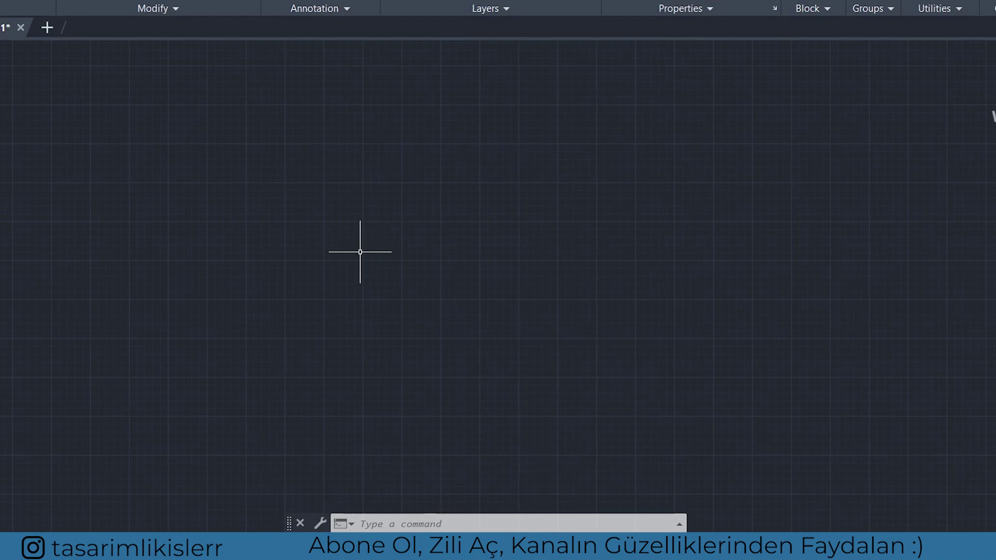
Step: Frame the test grid in the view, then select everything and delete it
middle_click(399, 239)
middle_click(399, 239)
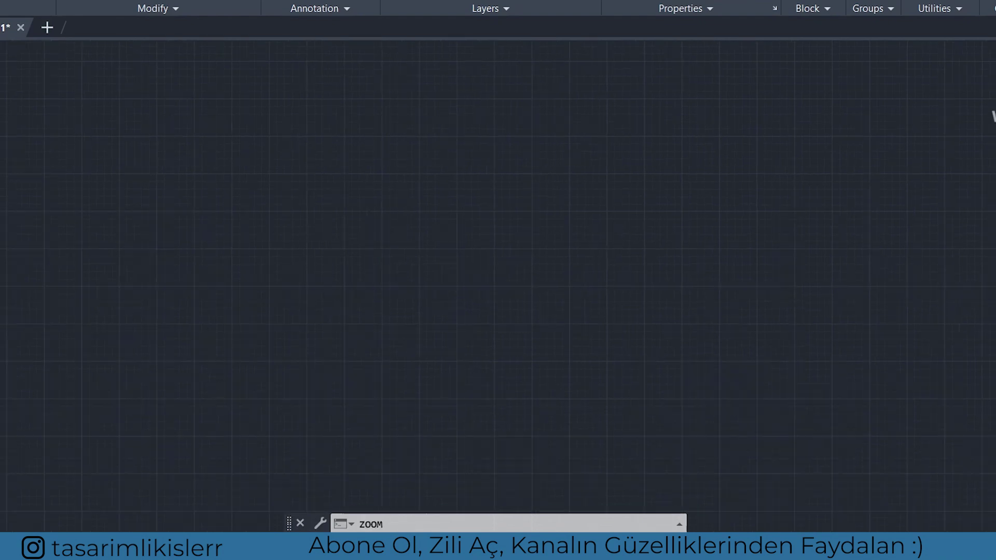
click(768, 147)
key(Escape)
click(756, 182)
key(Escape)
middle_drag(751, 289, 574, 269)
middle_drag(563, 163, 472, 230)
scroll(612, 185, down, 2)
middle_drag(612, 185, 452, 200)
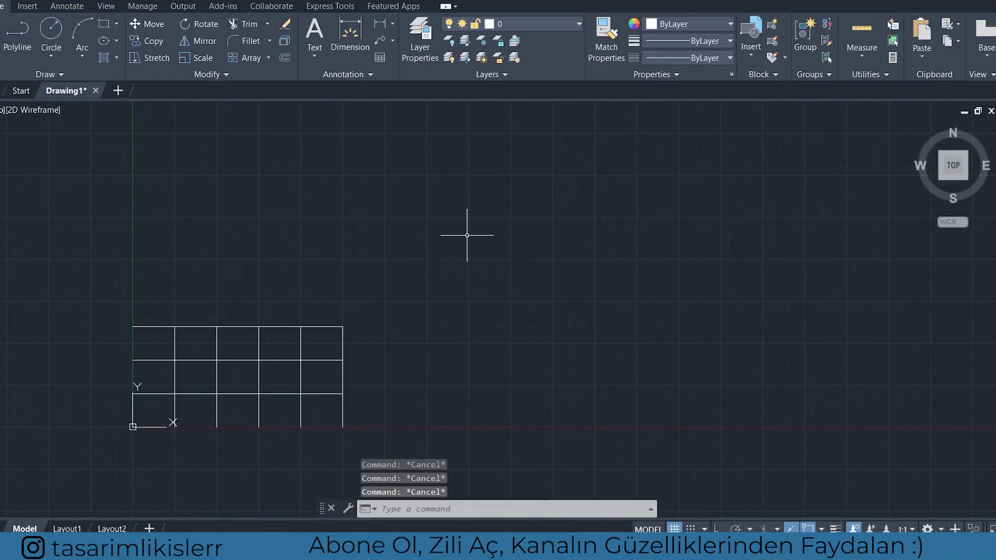
key(ctrl+a)
key(Delete)
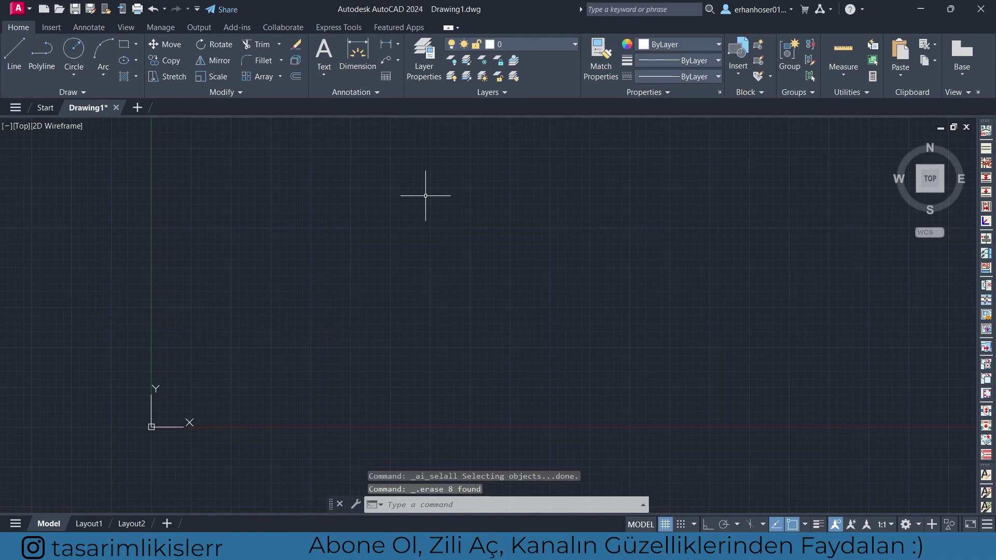
Step: Rerun AKS for 10 horizontal axes at 300 spacing and 20 vertical axes, then frame the grid
scroll(345, 363, up, 2)
text(aks)
key(Return)
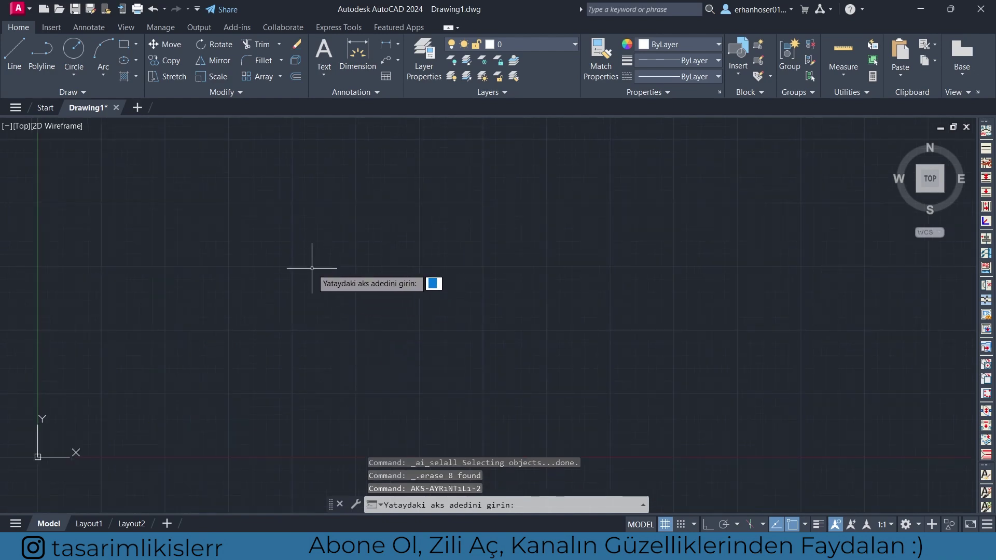
text(10)
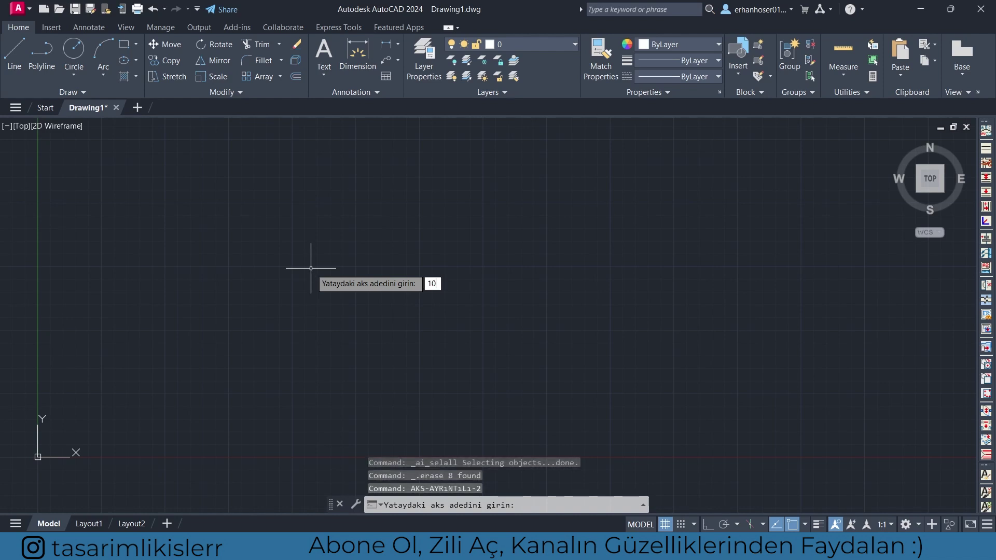
key(Return)
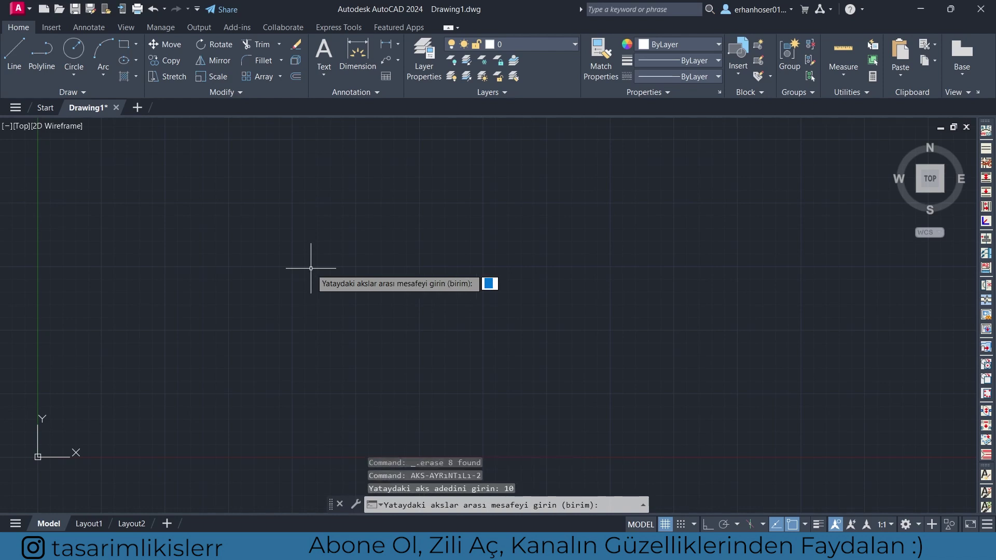
text(300)
key(Return)
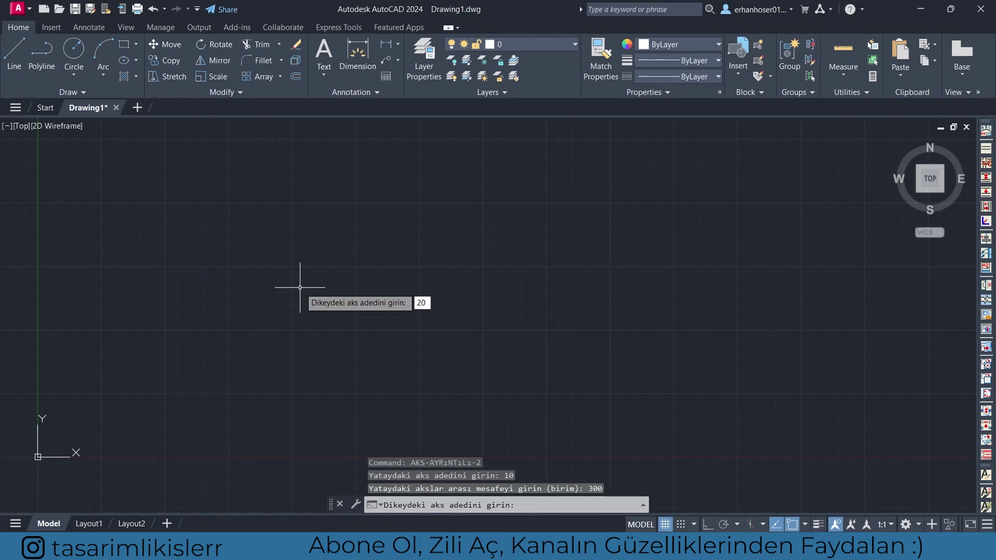
key(Return)
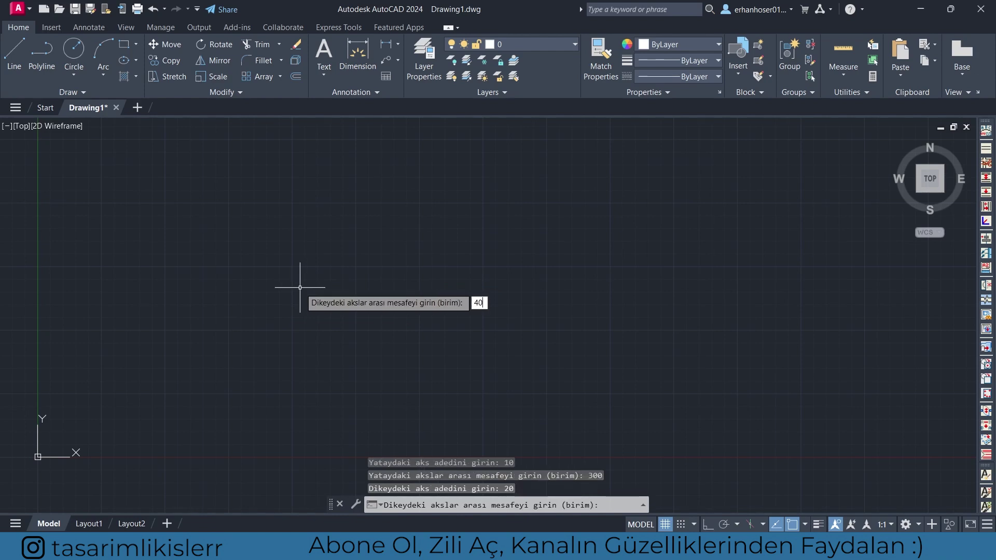
key(Return)
scroll(300, 285, down, 2)
scroll(333, 261, down, 3)
mouse_move(333, 261)
middle_down()
mouse_move(442, 242)
mouse_move(363, 285)
middle_up()
scroll(403, 262, down, 3)
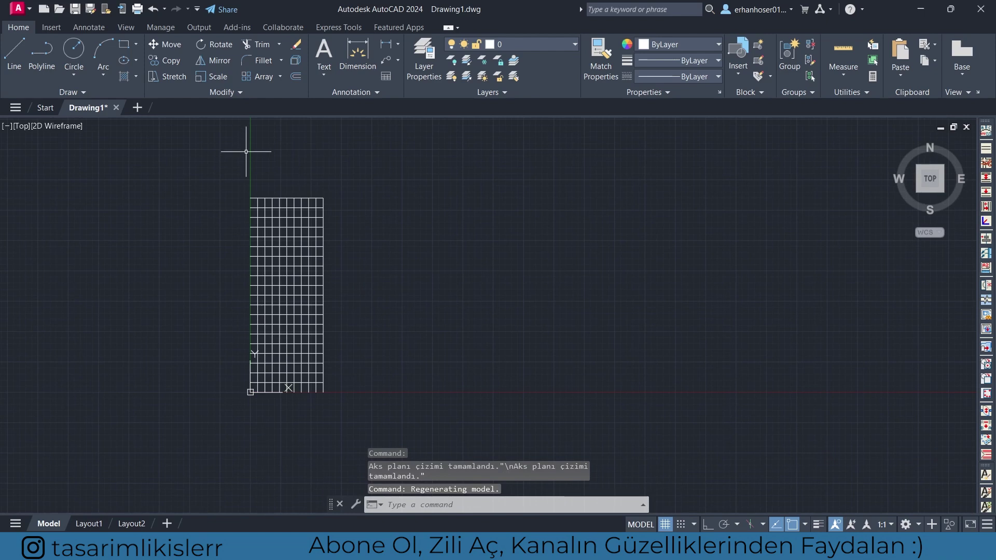
scroll(323, 408, up, 2)
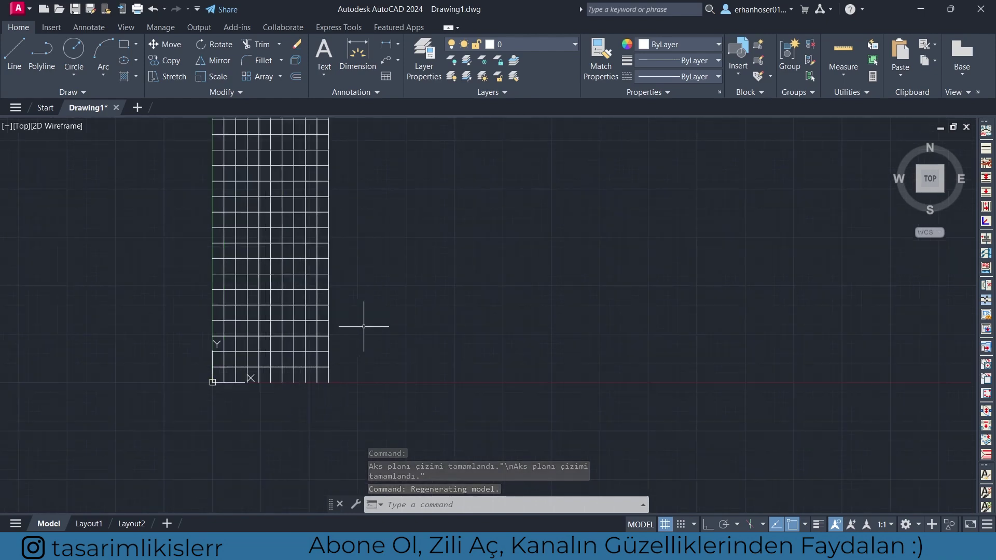
middle_drag(363, 327, 363, 373)
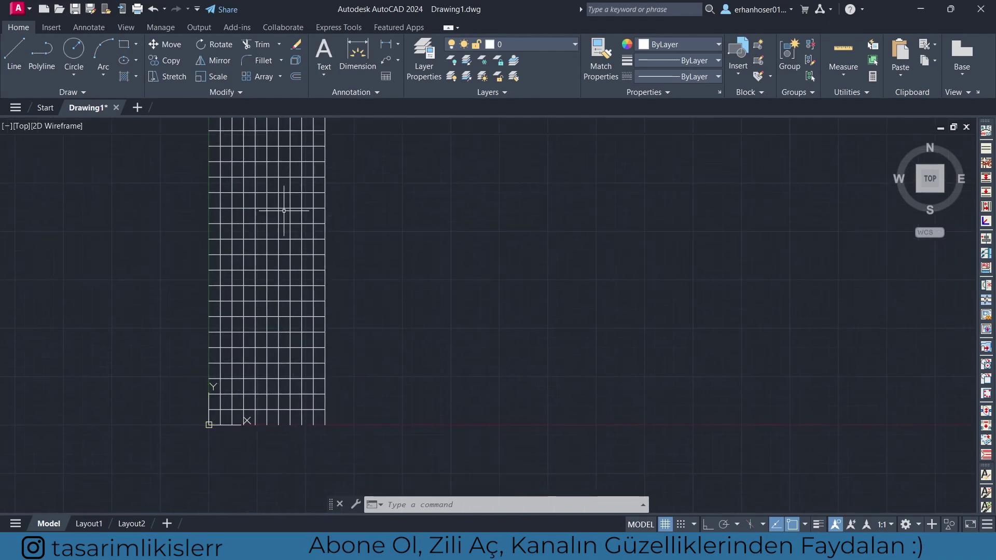
mouse_move(356, 216)
middle_down()
mouse_move(363, 301)
mouse_move(362, 278)
mouse_move(382, 313)
mouse_move(423, 254)
mouse_move(414, 287)
mouse_move(368, 256)
mouse_move(405, 225)
mouse_move(387, 229)
middle_up()
scroll(266, 254, up, 2)
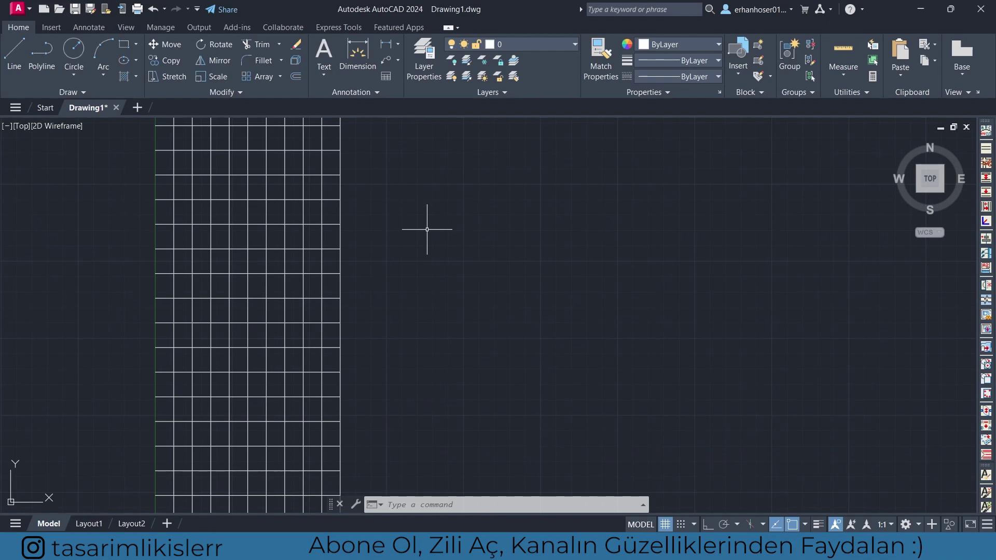
middle_drag(541, 235, 546, 274)
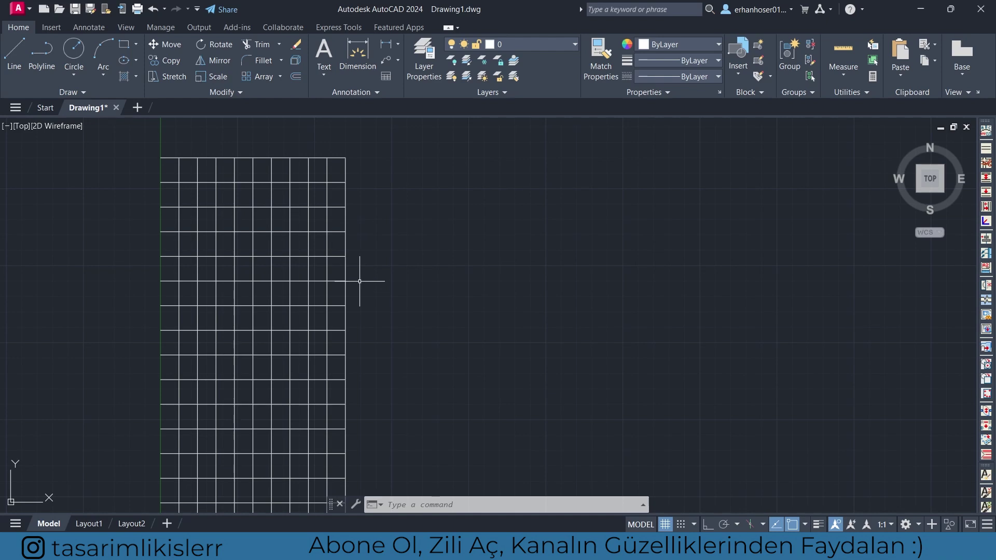
click(311, 151)
key(Escape)
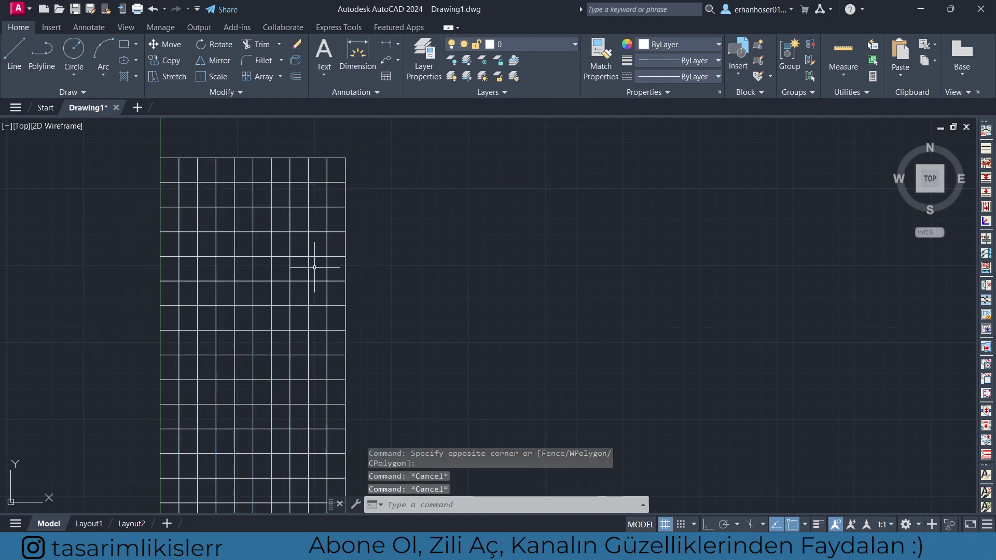
click(308, 280)
click(373, 204)
key(Escape)
key(Escape)
middle_drag(499, 316, 519, 201)
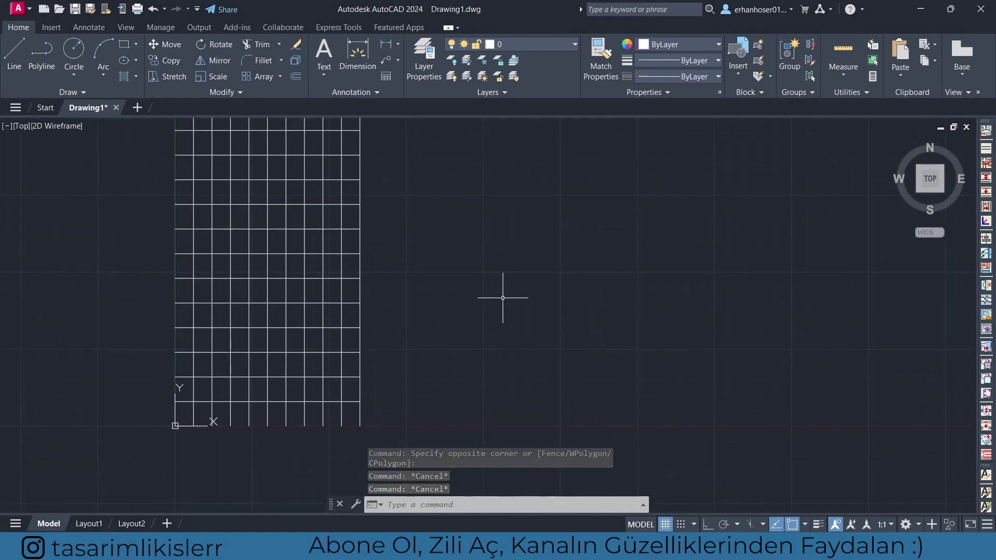
middle_drag(422, 256, 425, 303)
scroll(480, 283, down, 2)
middle_drag(480, 283, 419, 349)
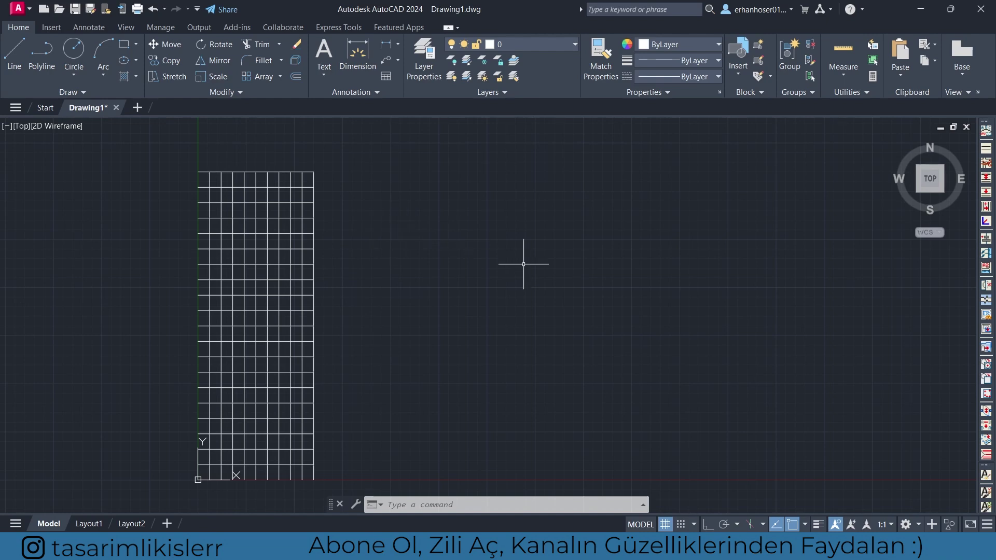
middle_drag(523, 264, 421, 269)
middle_drag(432, 225, 481, 206)
key(Escape)
key(Escape)
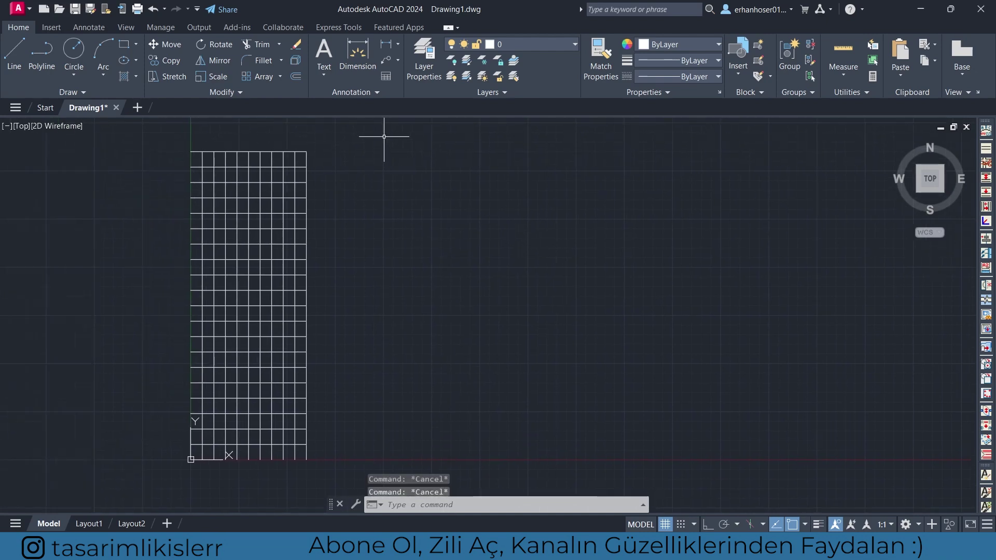
key(Escape)
mouse_move(360, 206)
middle_down()
mouse_move(505, 229)
mouse_move(449, 212)
mouse_move(479, 240)
middle_up()
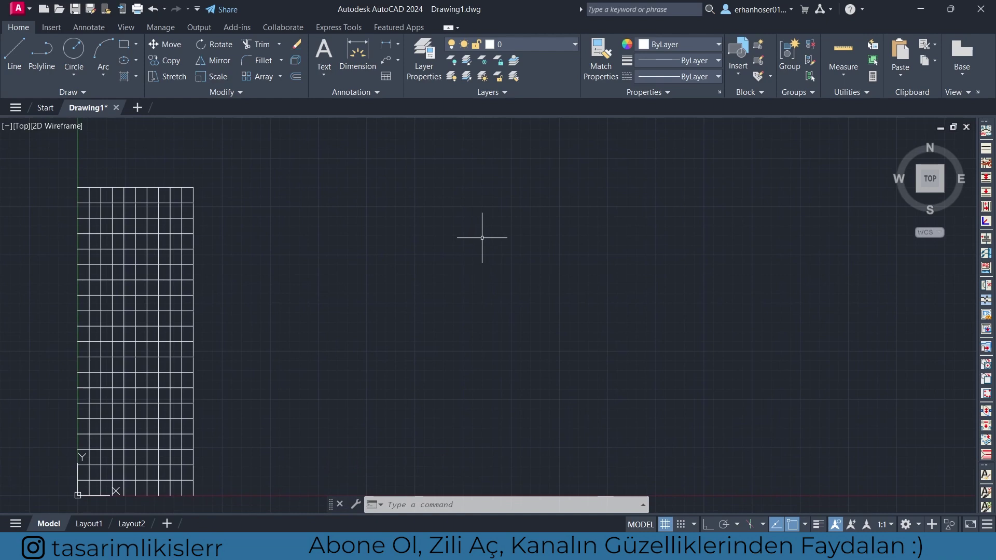
middle_drag(478, 238, 481, 231)
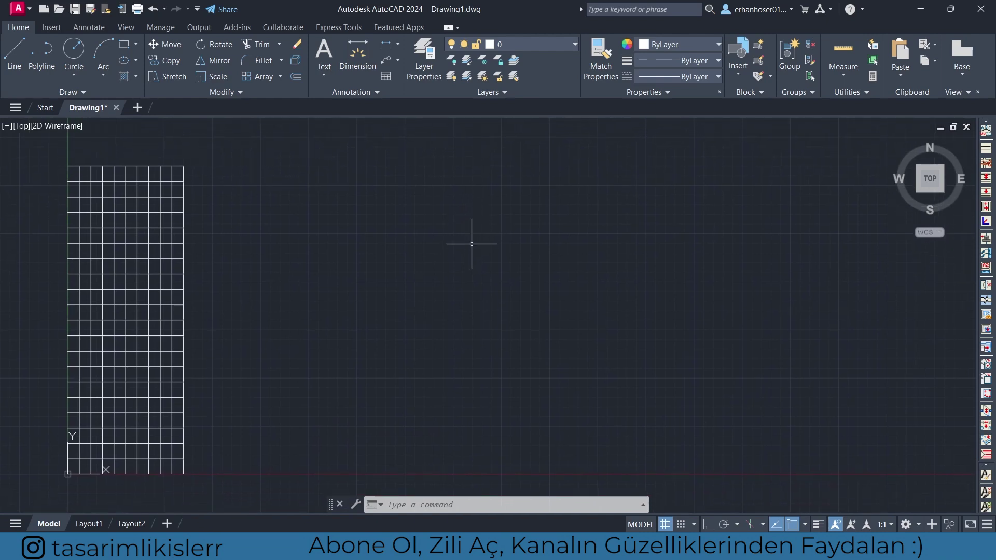
middle_drag(471, 244, 581, 251)
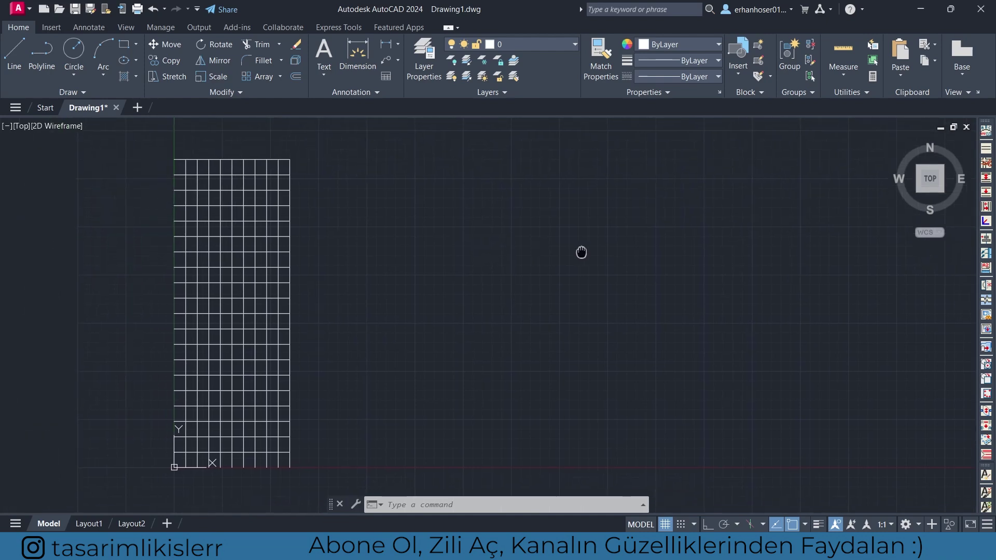